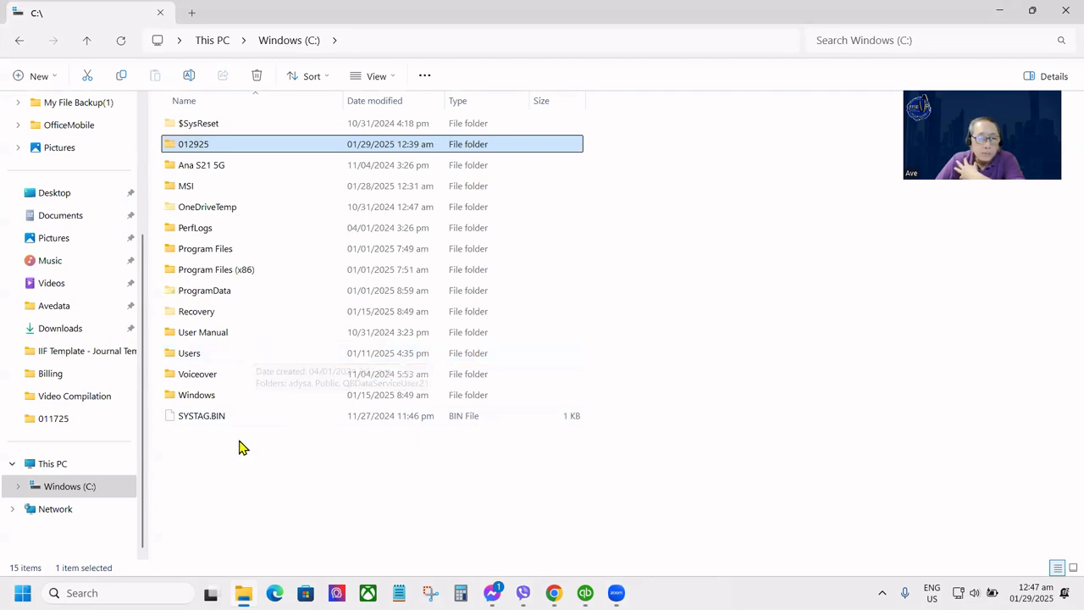
Create a new folder named jan29 in the root of the Windows (C:) drive
right_click(207, 454)
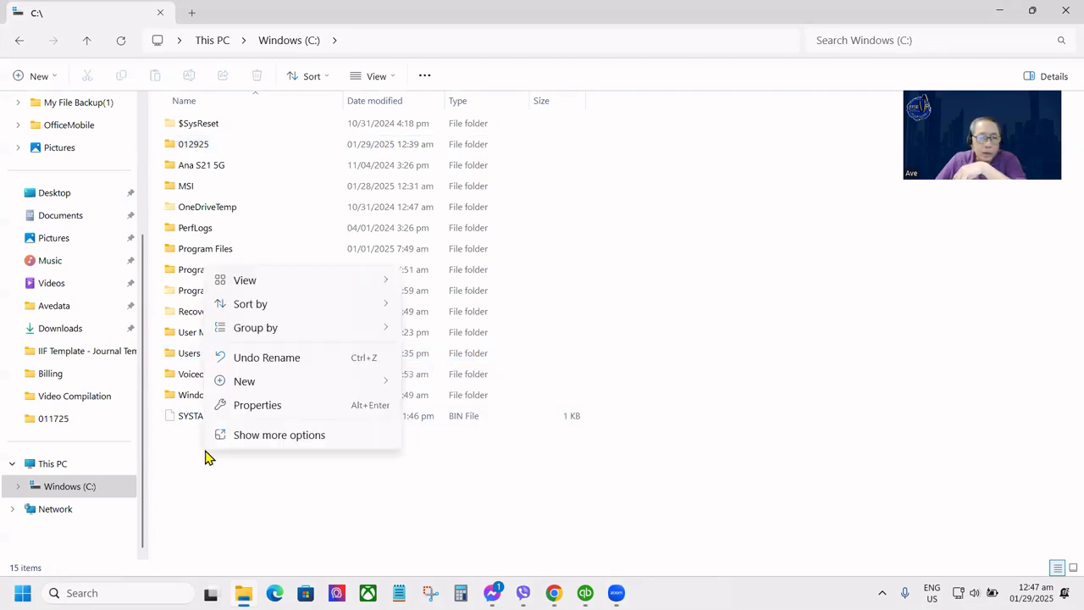
mouse_move(296, 383)
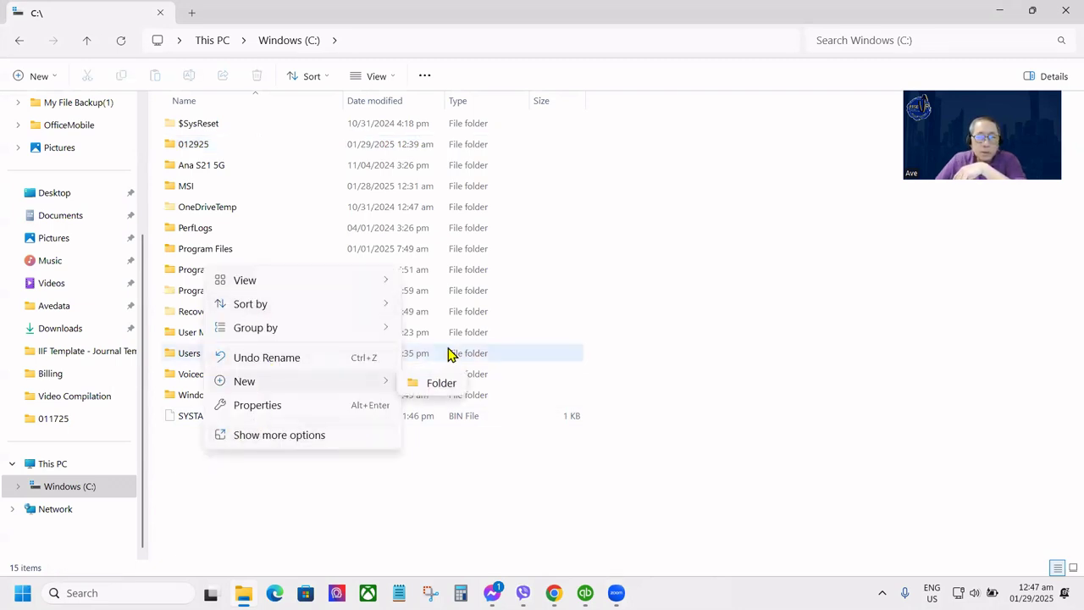
left_click(438, 382)
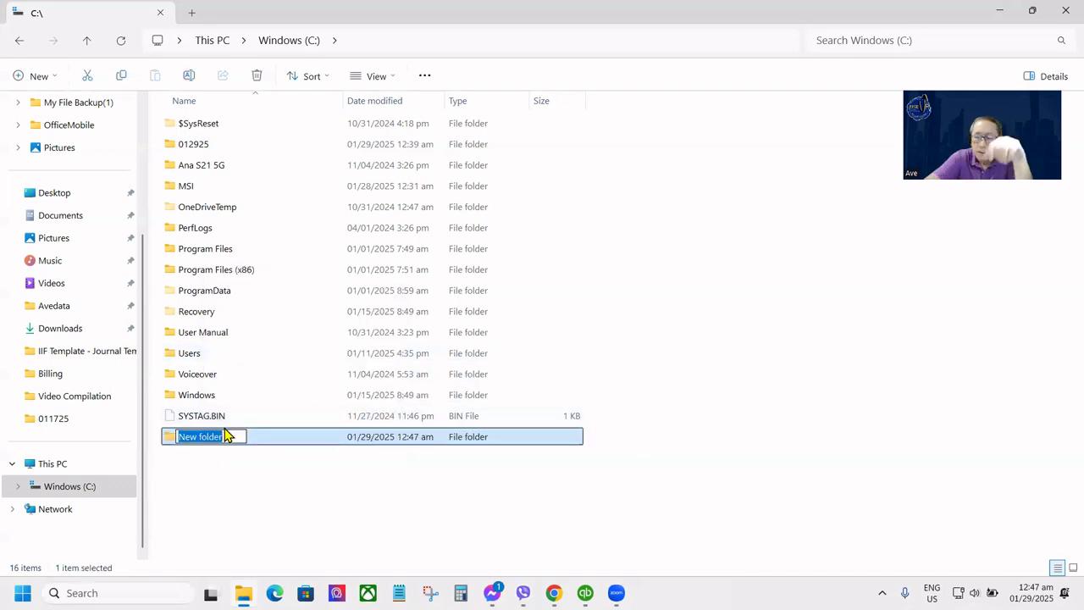
type("jan")
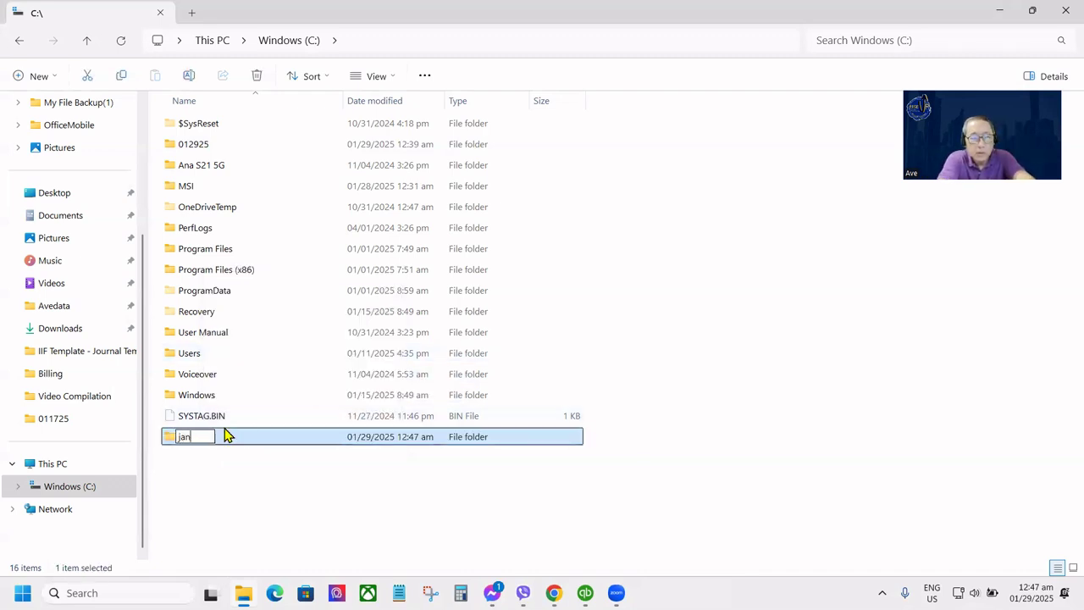
type("29")
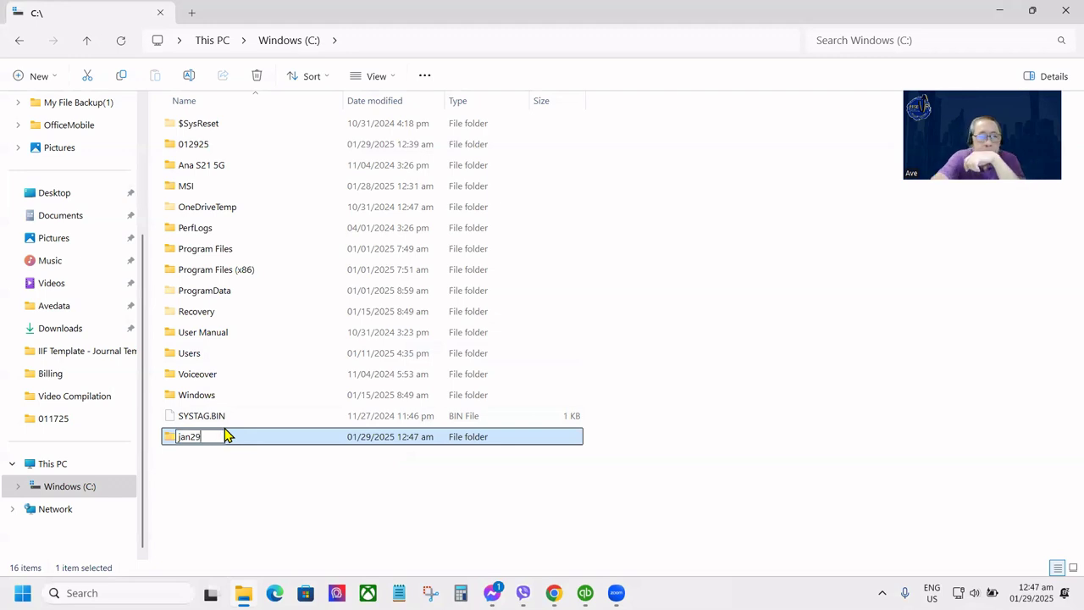
key("Return")
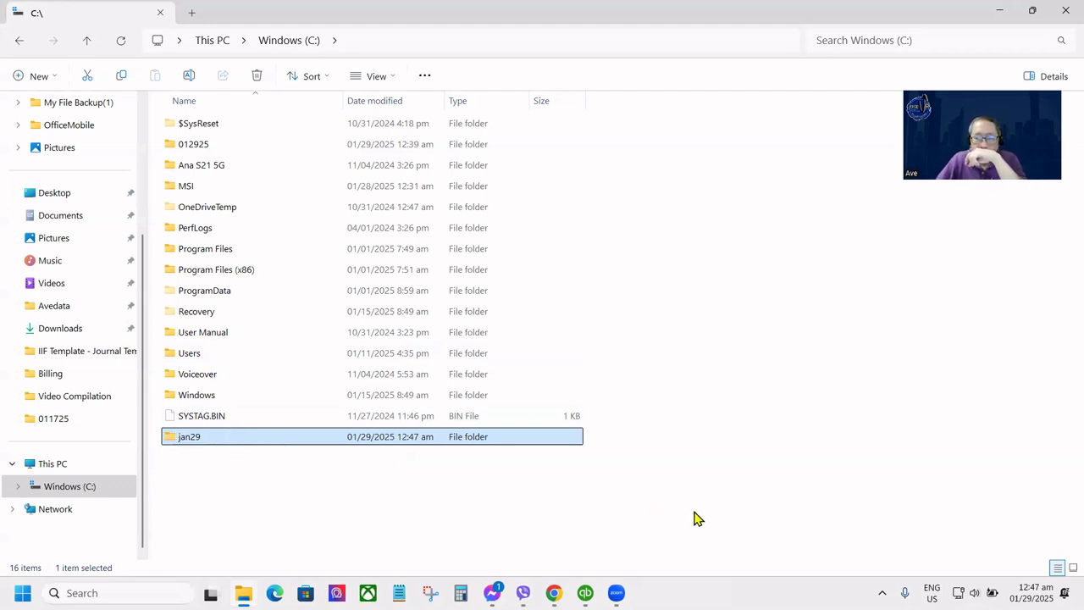
Open the Windows advanced sharing settings for the computer's network
right_click(957, 592)
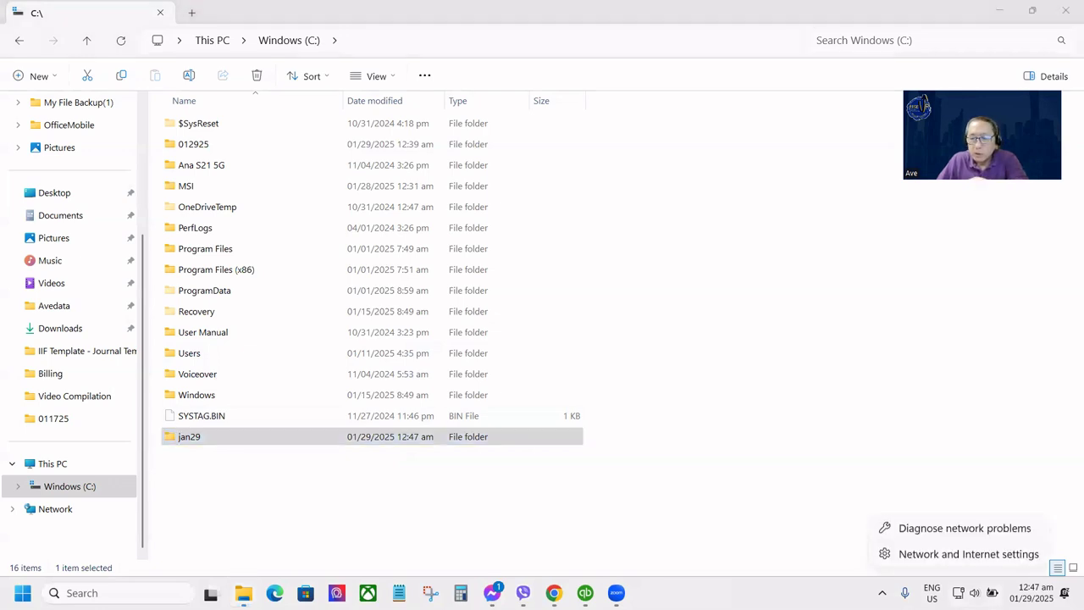
left_click(954, 553)
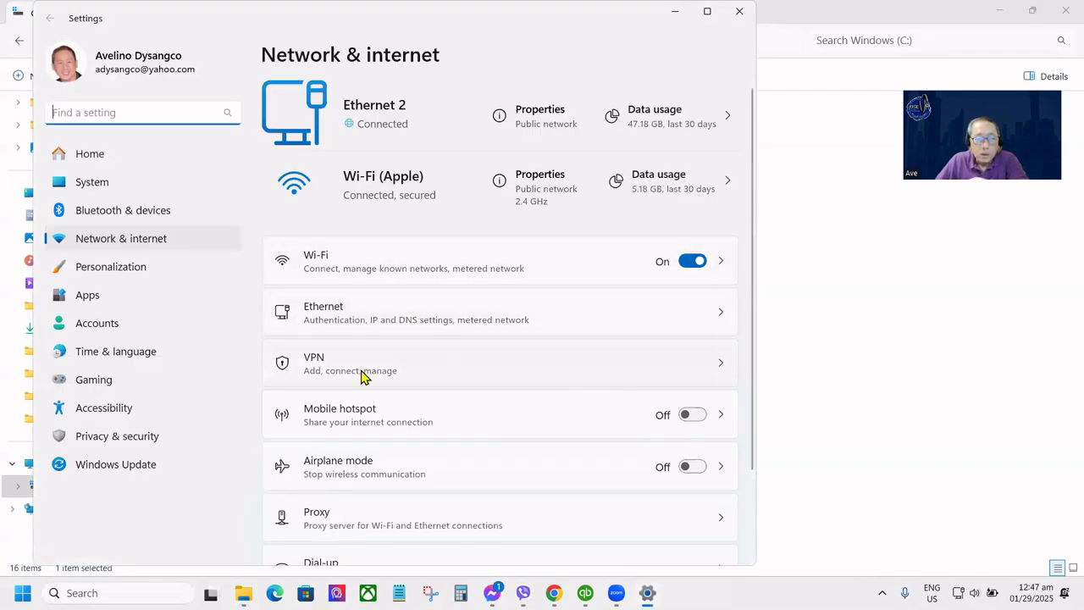
scroll(416, 477, "down", 3)
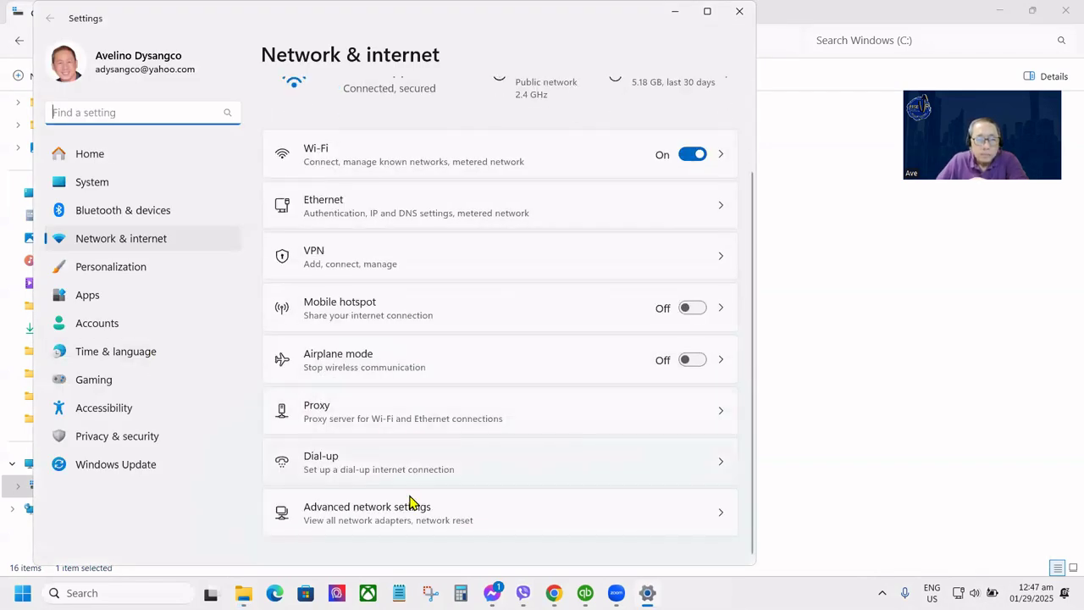
left_click(378, 518)
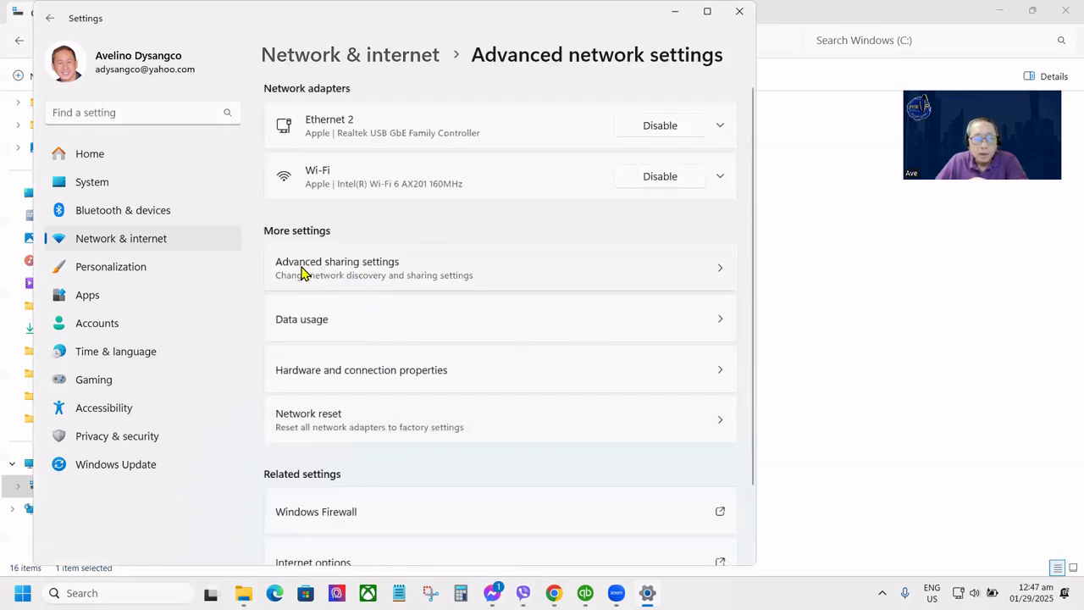
left_click(343, 273)
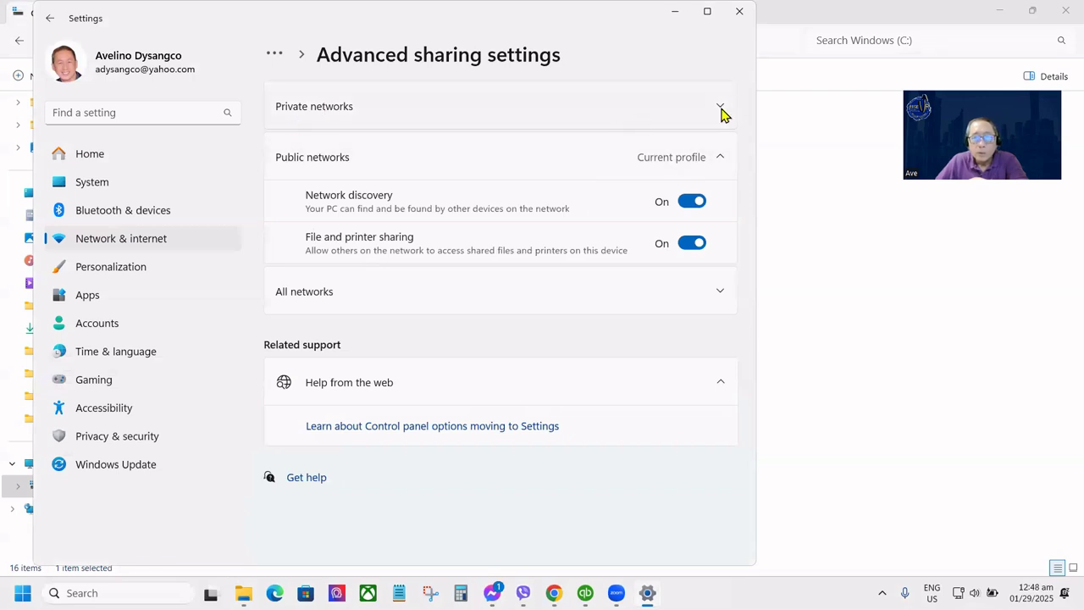
Review network discovery, file and printer sharing, public folder sharing and password protected sharing for private, public and all networks, then close Settings
left_click(719, 106)
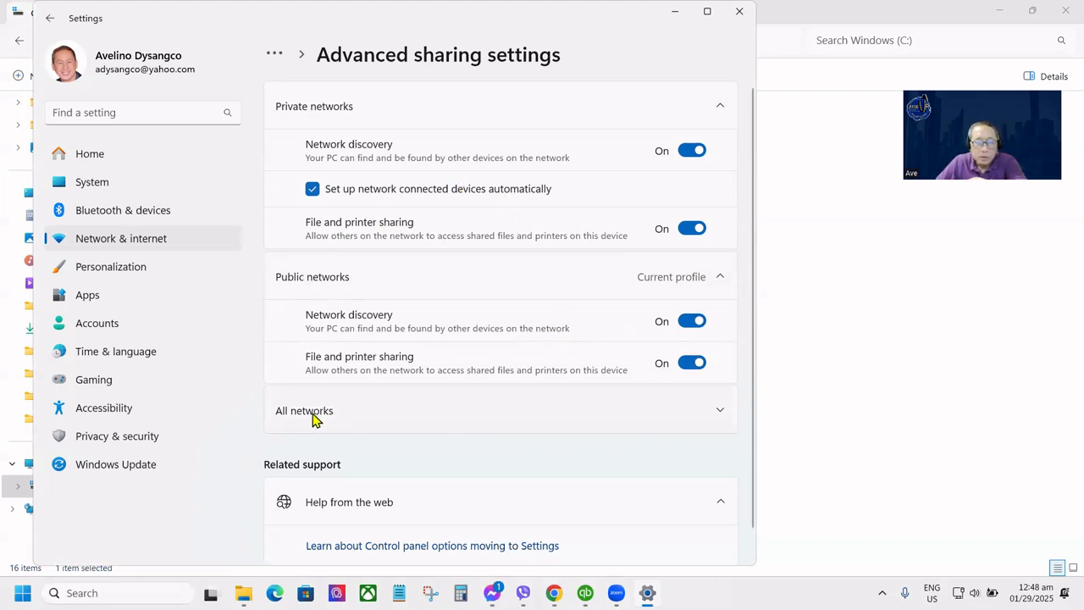
left_click(414, 418)
scroll(508, 407, "down", 1)
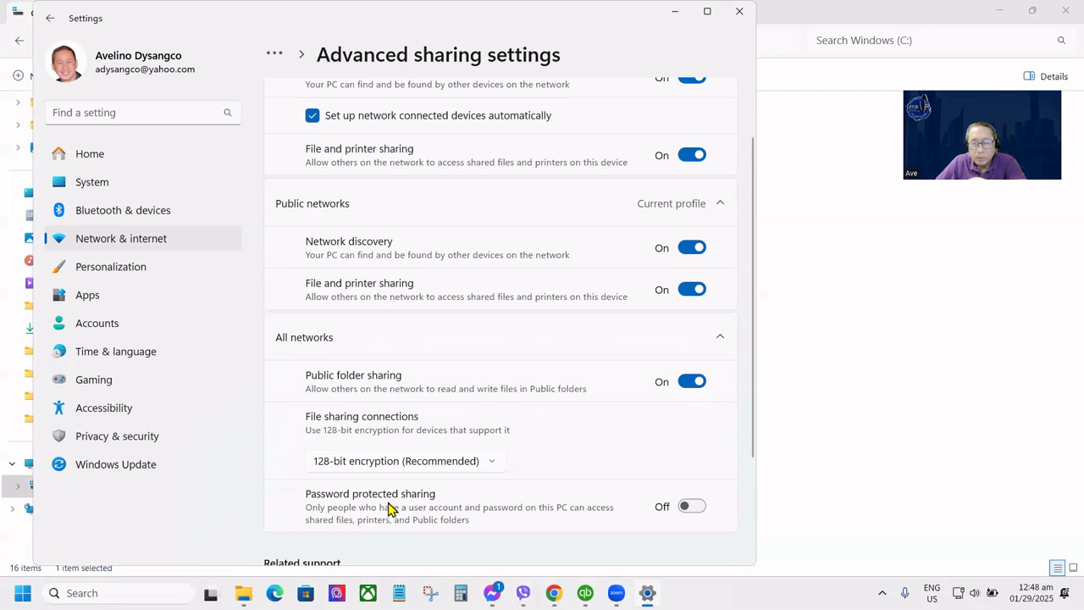
scroll(491, 398, "down", 2)
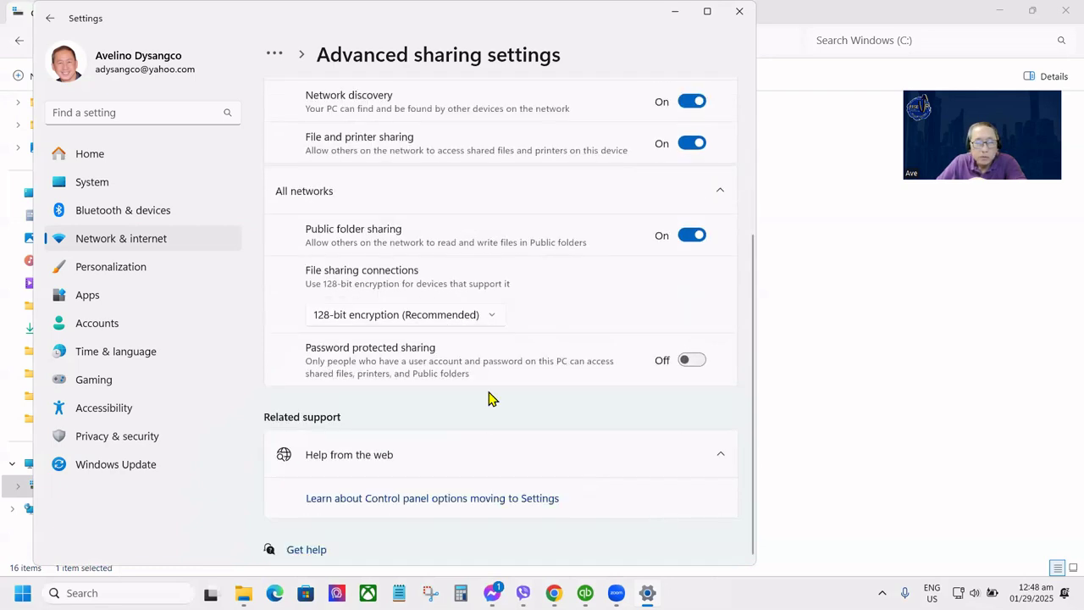
left_click(746, 13)
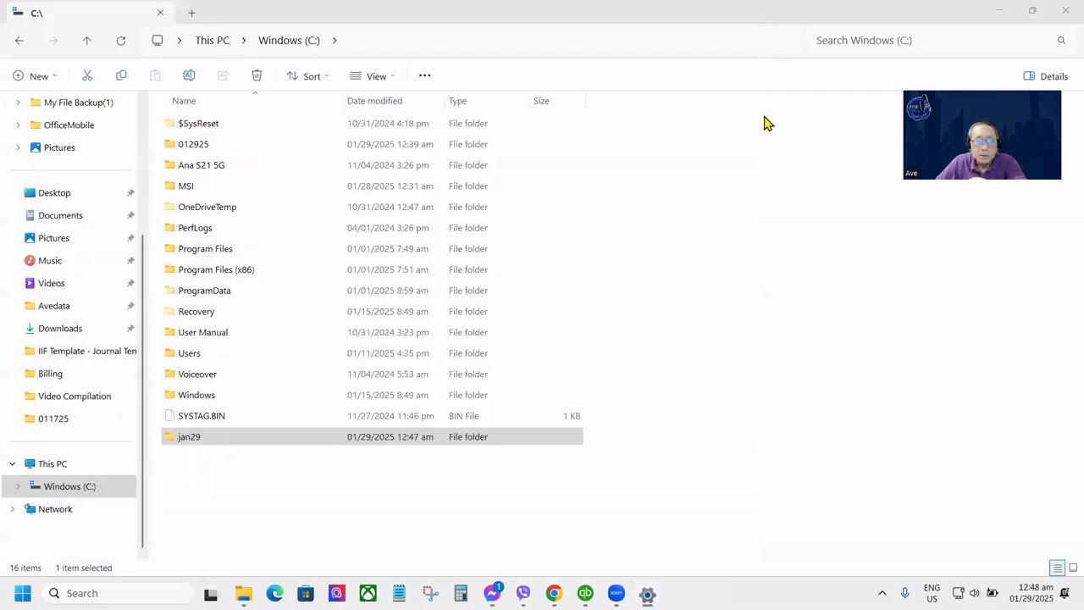
Share the jan29 folder over the network, choosing Everyone as the people to share with
right_click(194, 445)
left_click(245, 396)
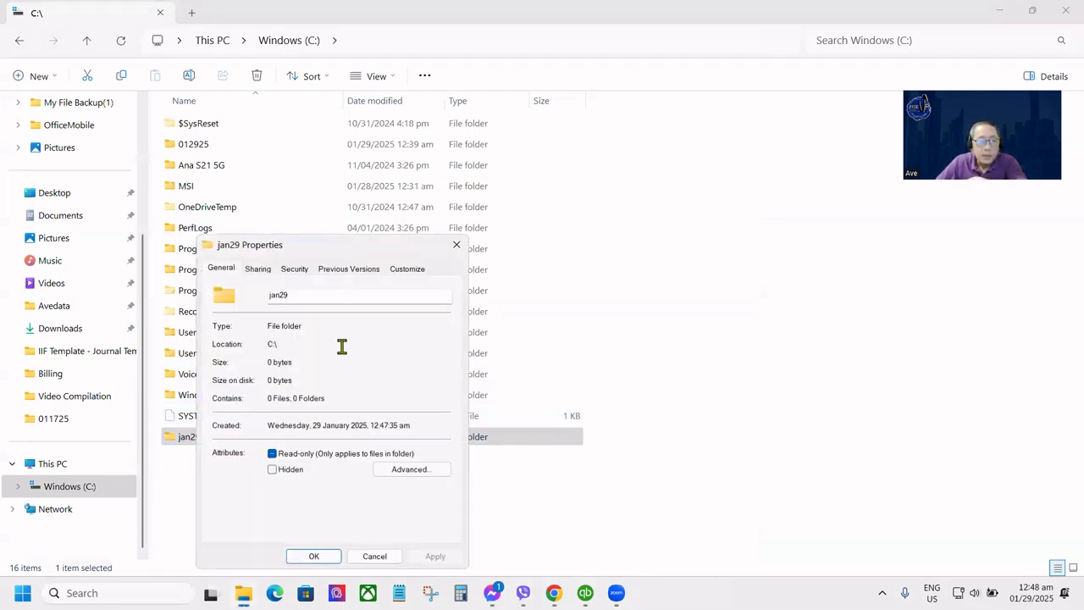
left_click(259, 271)
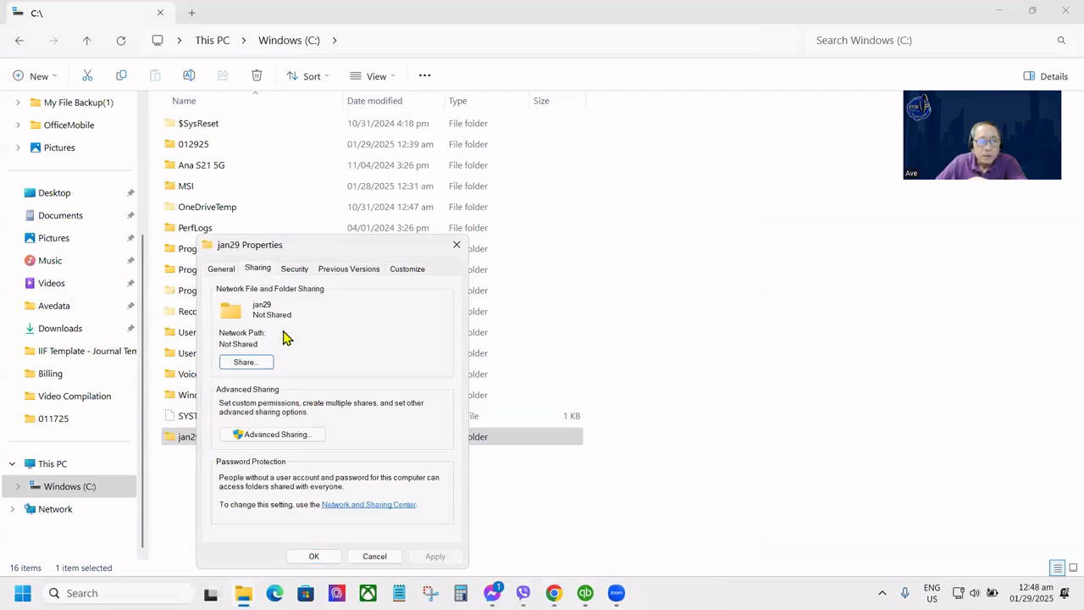
left_click(243, 364)
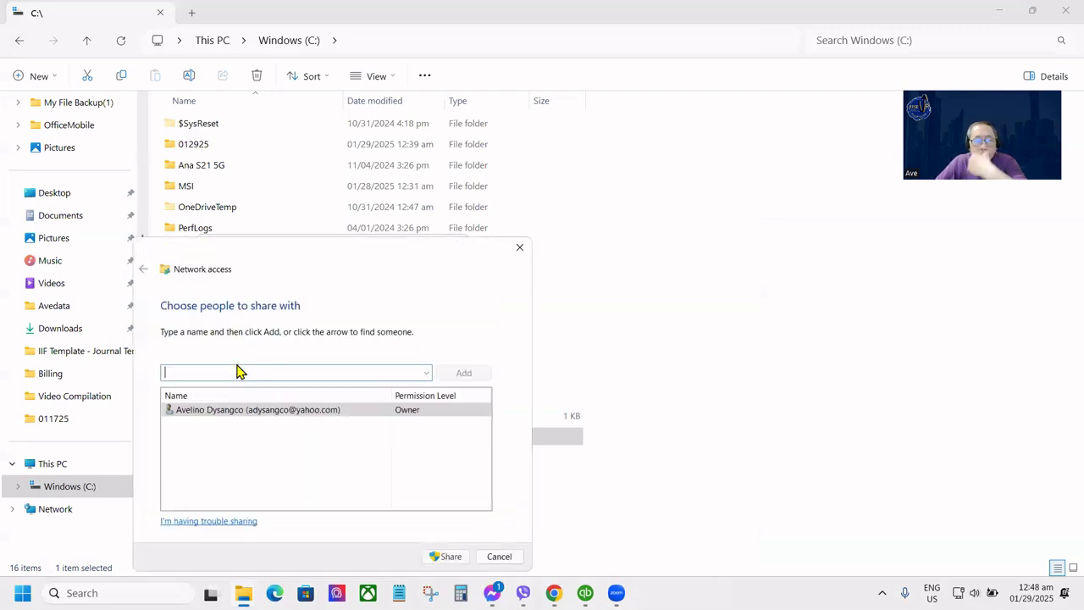
left_click(426, 373)
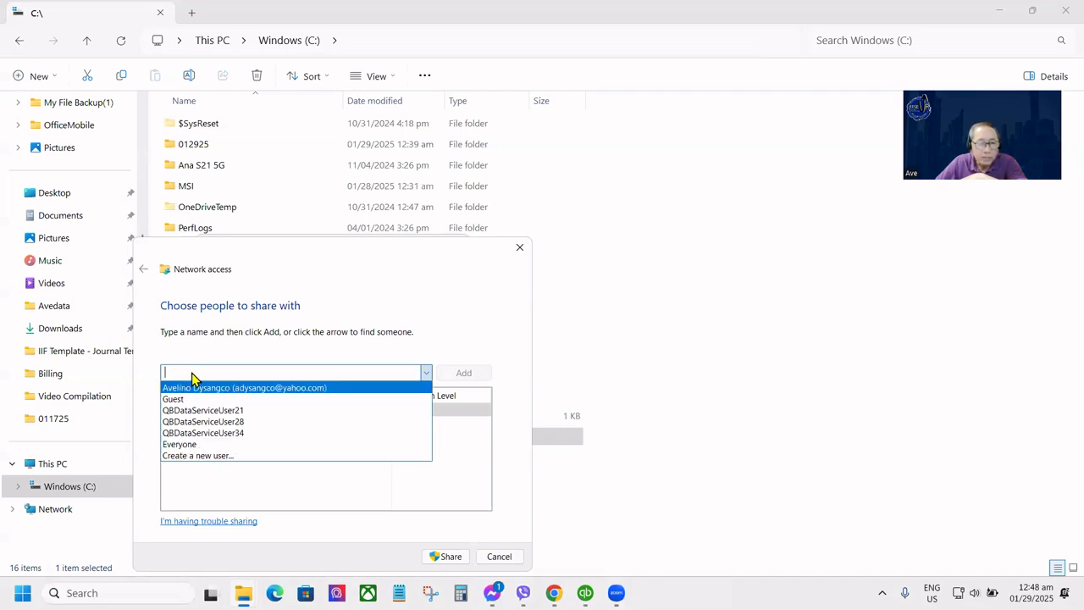
left_click(188, 444)
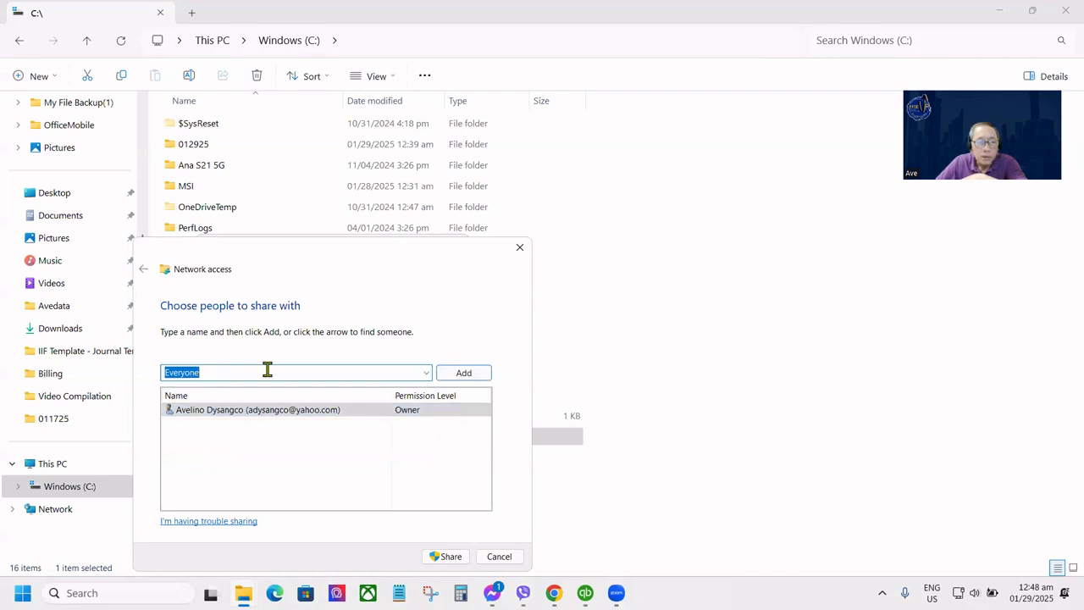
left_click(425, 372)
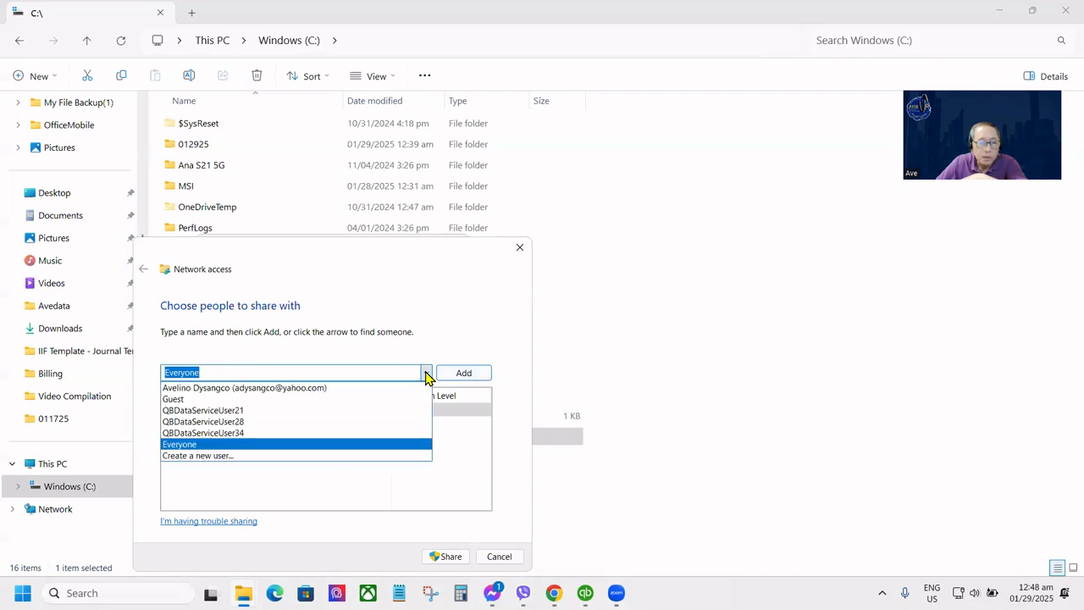
left_click(197, 449)
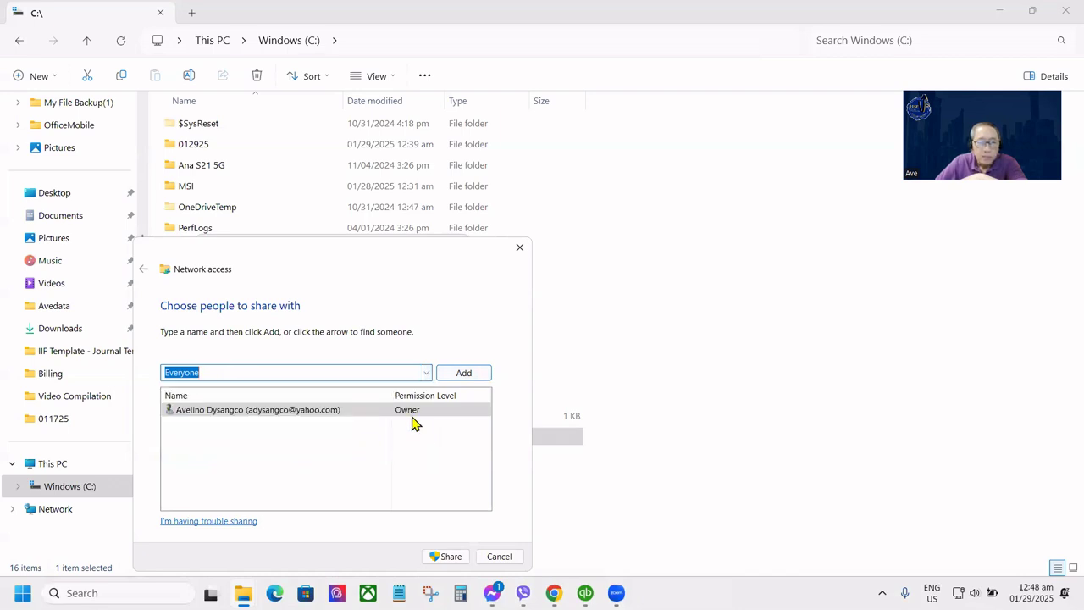
left_click(444, 556)
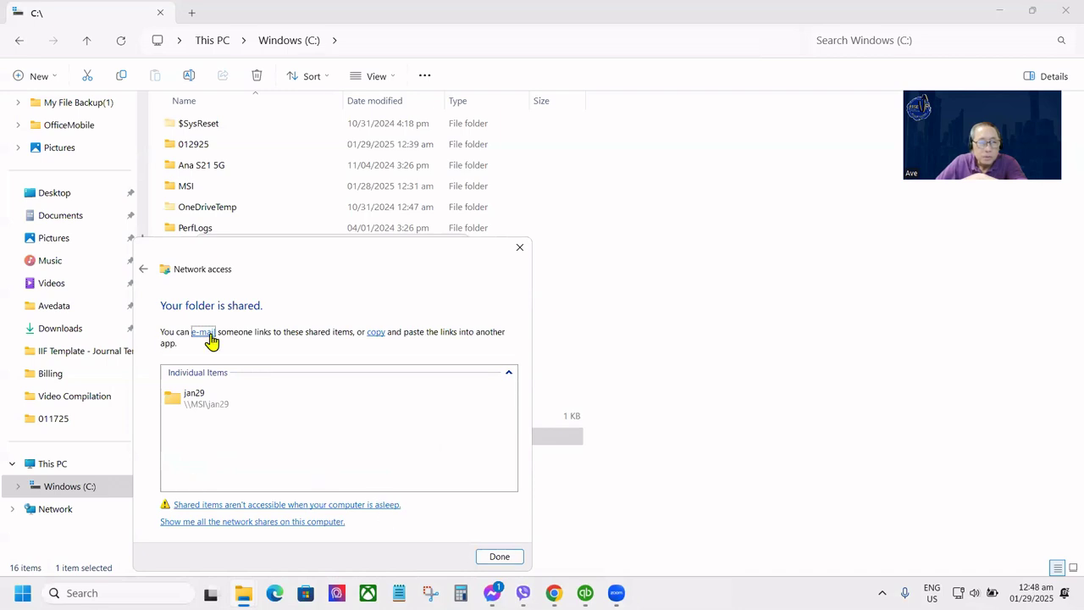
left_click(205, 406)
left_click(203, 408)
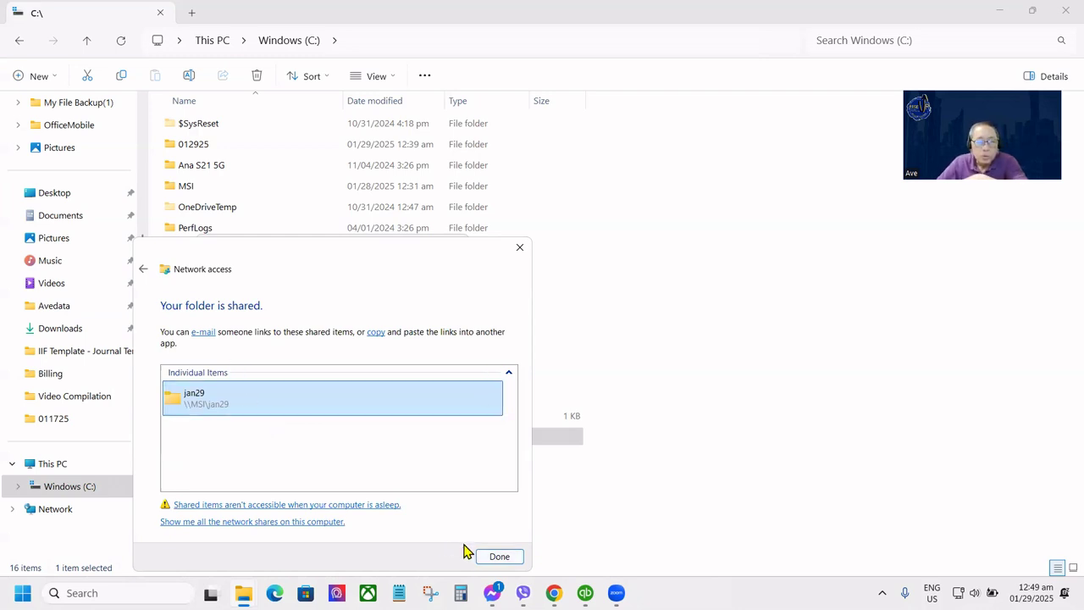
left_click(499, 556)
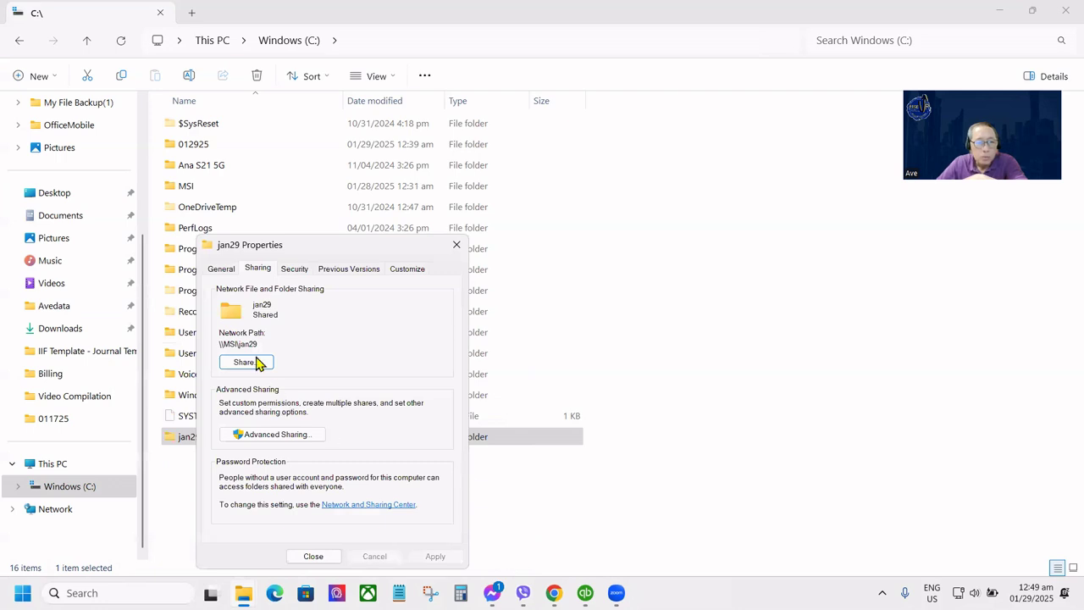
Check the share permissions for Everyone in the jan29 folder's advanced sharing settings, then close its properties
left_click(269, 435)
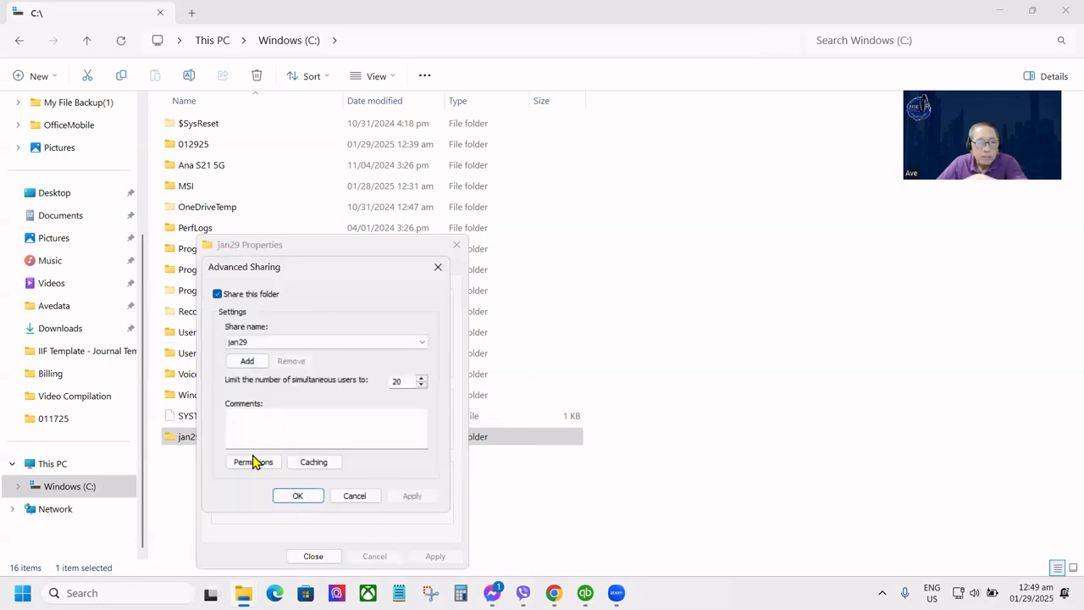
left_click(253, 461)
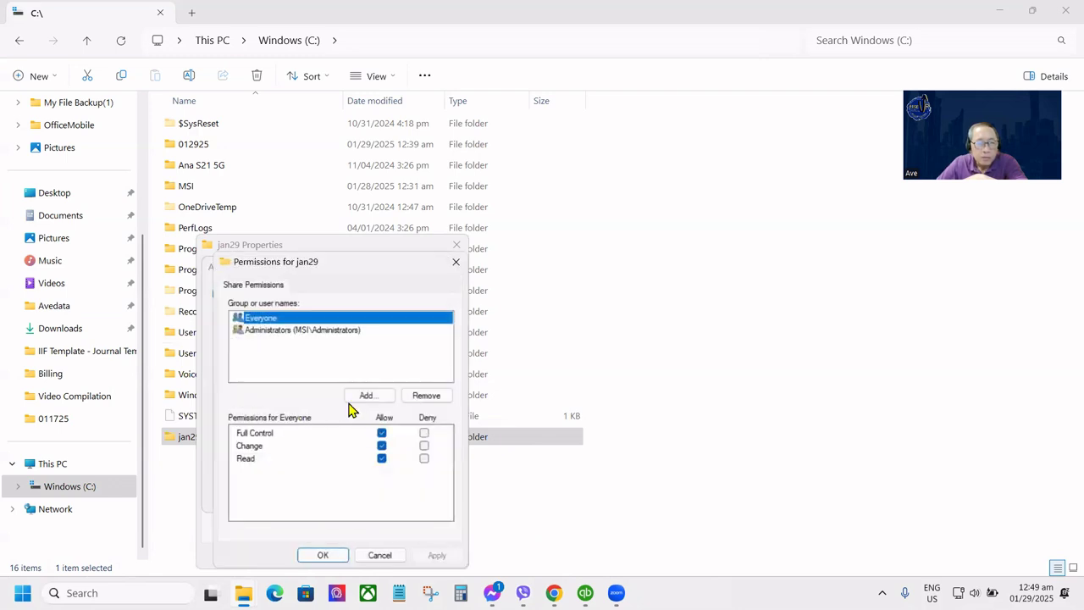
left_click(331, 556)
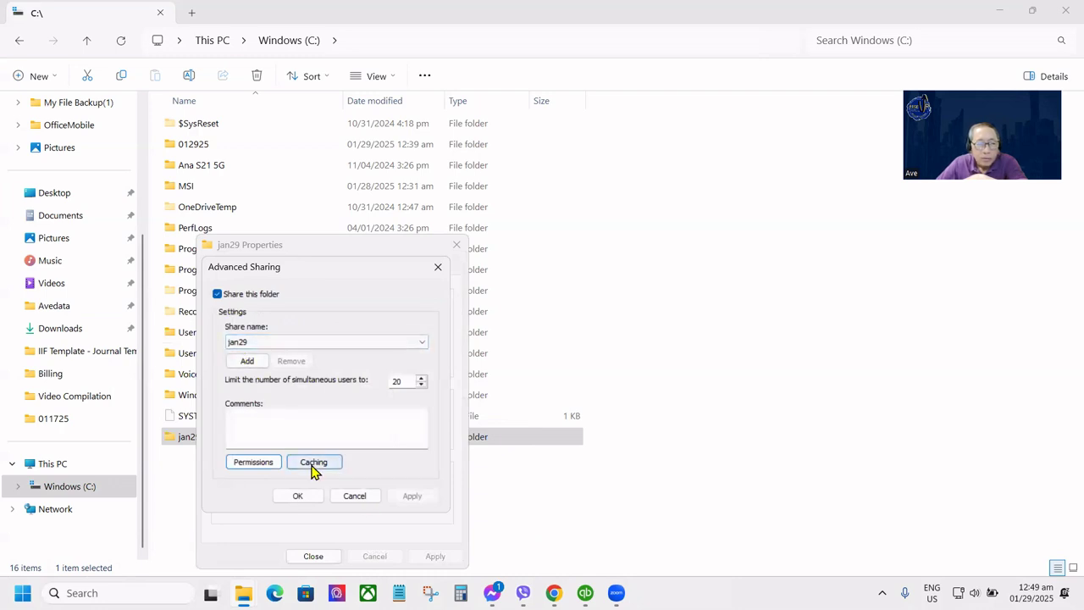
left_click(314, 556)
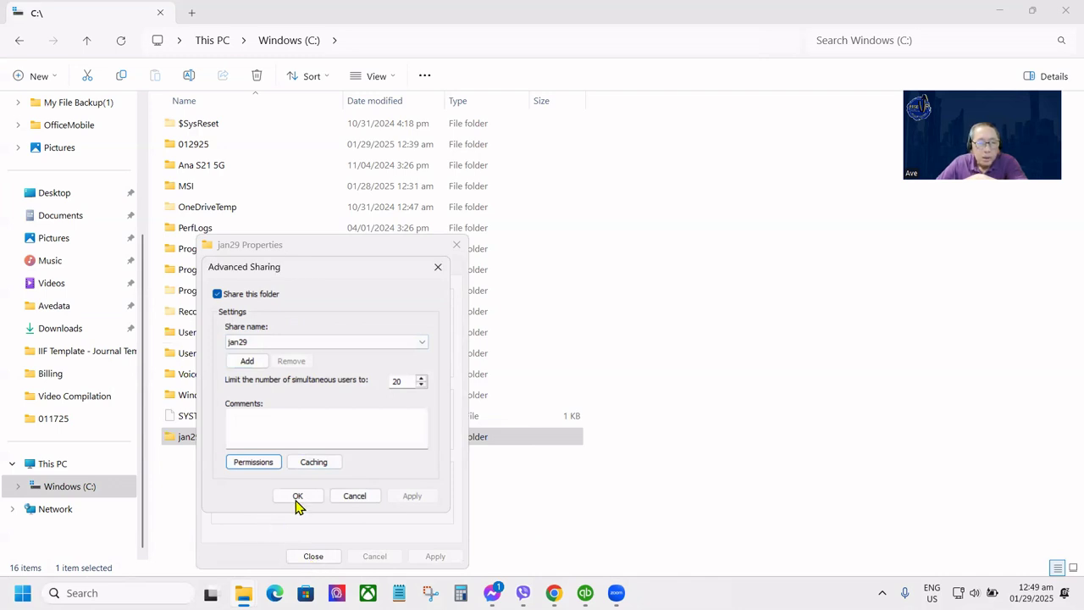
left_click(296, 499)
left_click(312, 557)
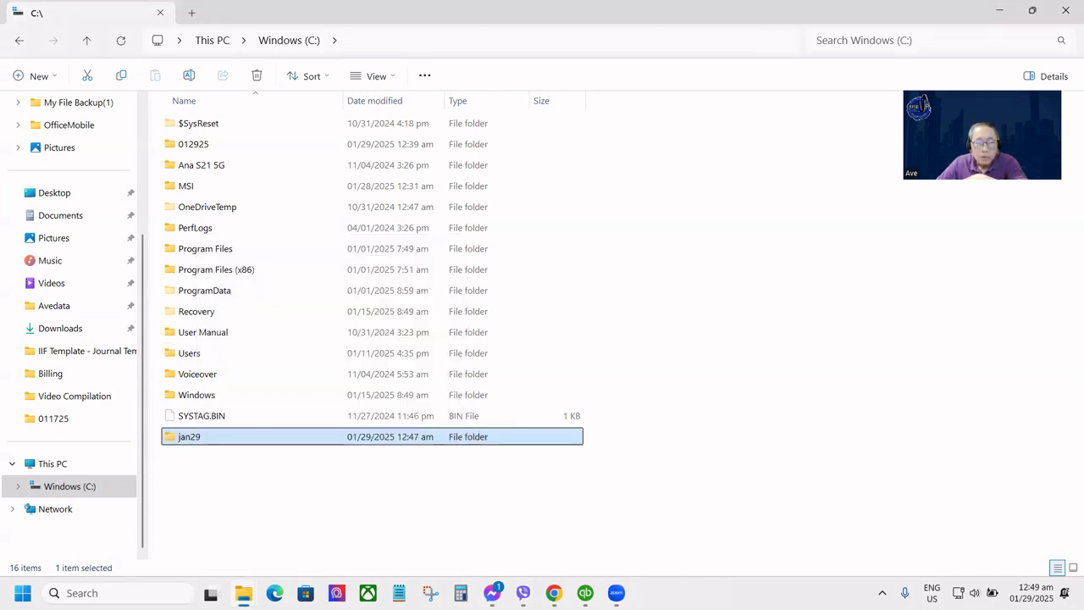
Switch to QuickBooks and close the open Demo company file
left_click(584, 593)
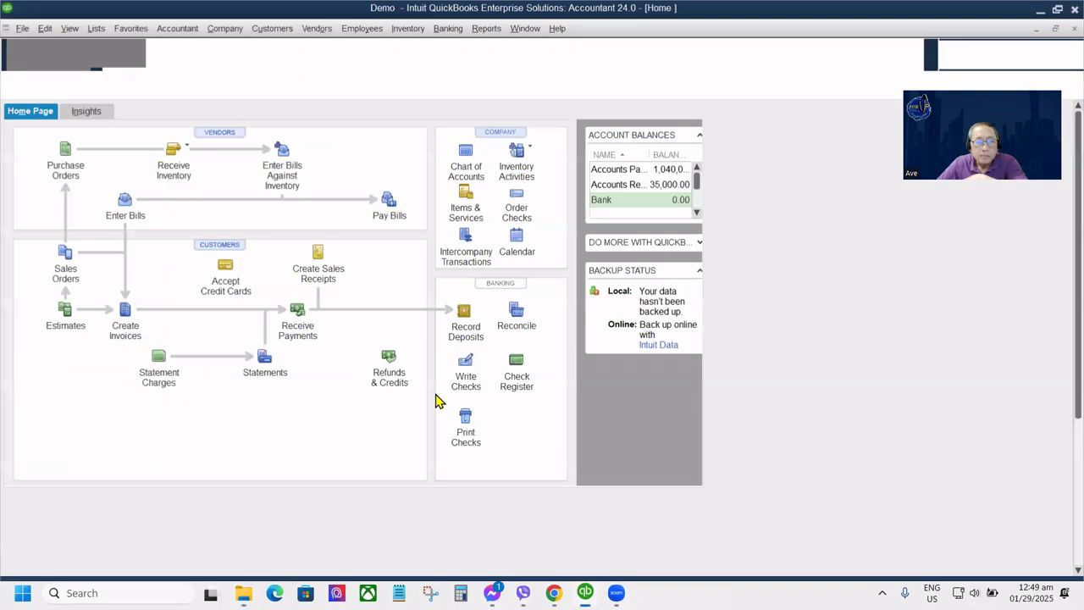
left_click(23, 31)
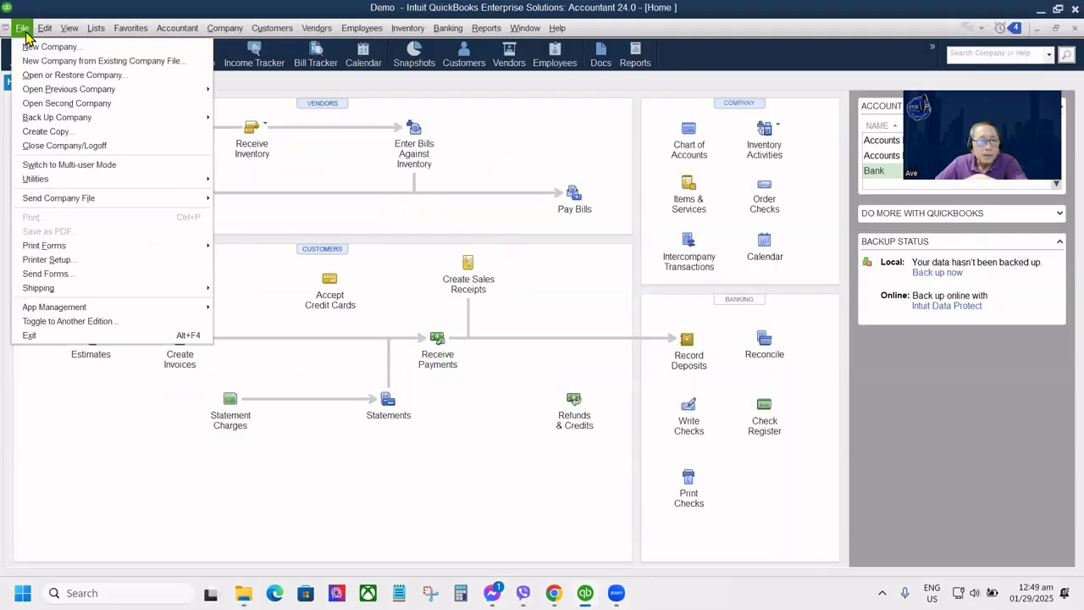
left_click(59, 146)
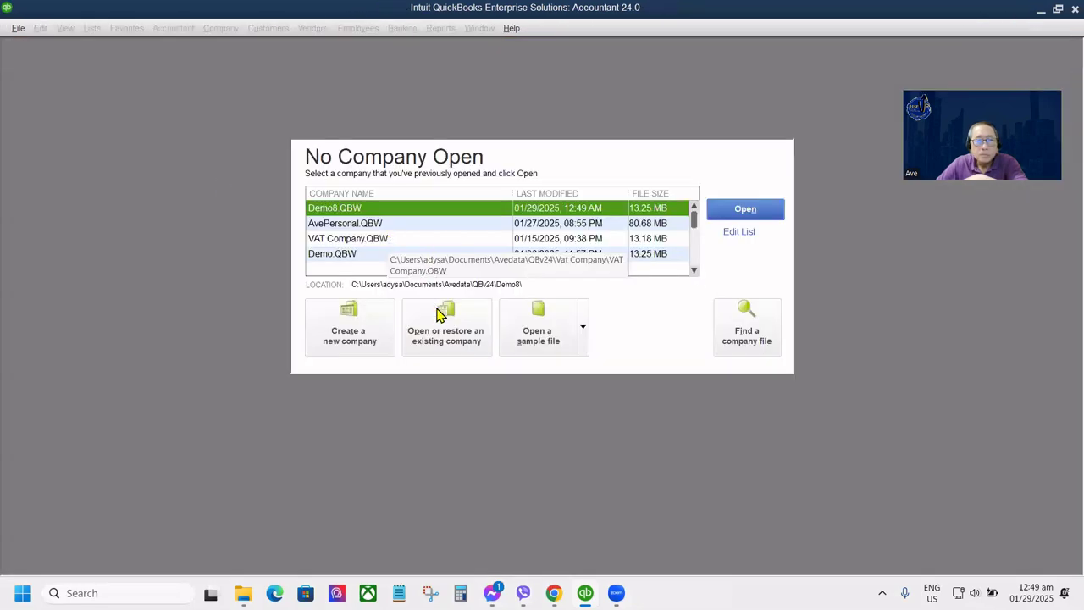
Start restoring a portable company file, choosing Demo (Portable) Company v24.QBM from the Desktop
left_click(442, 328)
left_click(156, 243)
left_click(182, 342)
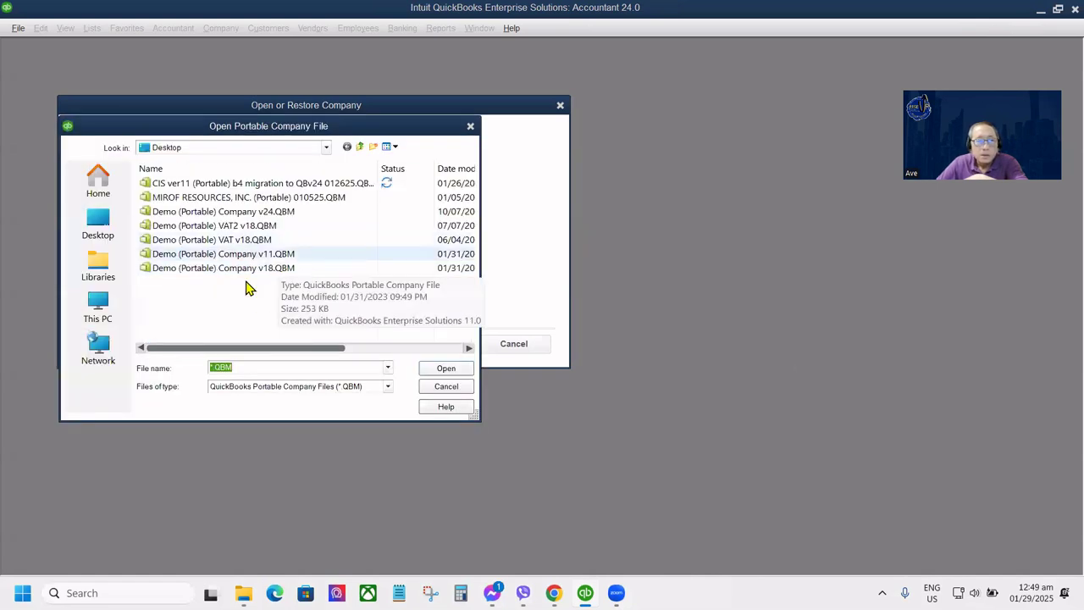
left_click(212, 218)
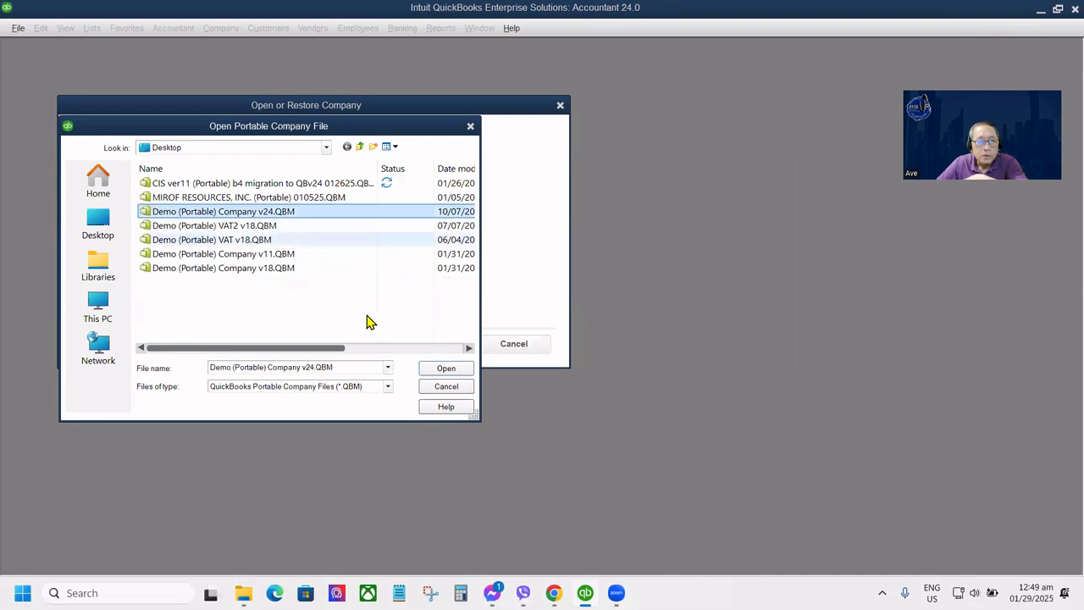
left_click(436, 372)
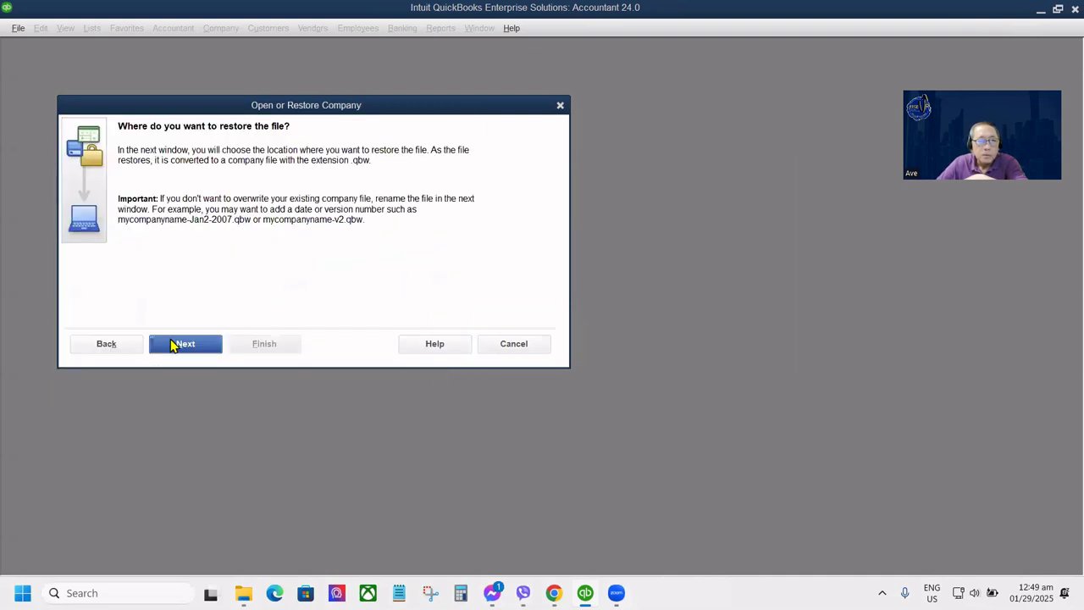
Save the restored company file as Demo.QBW in the jan29 folder on the C: drive and maximize its Home window
left_click(182, 344)
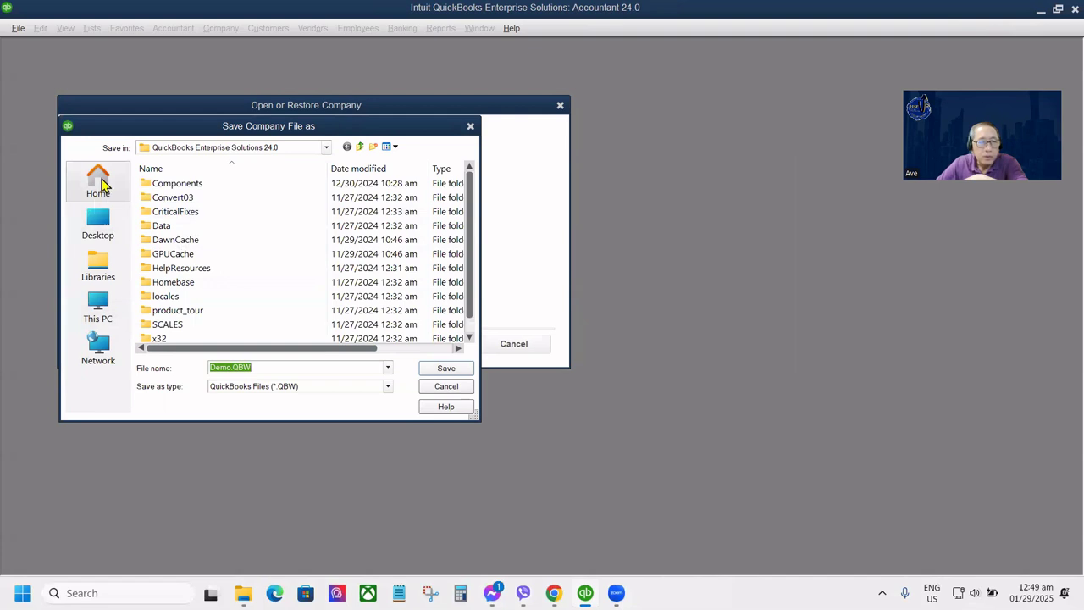
left_click(99, 309)
double_click(198, 204)
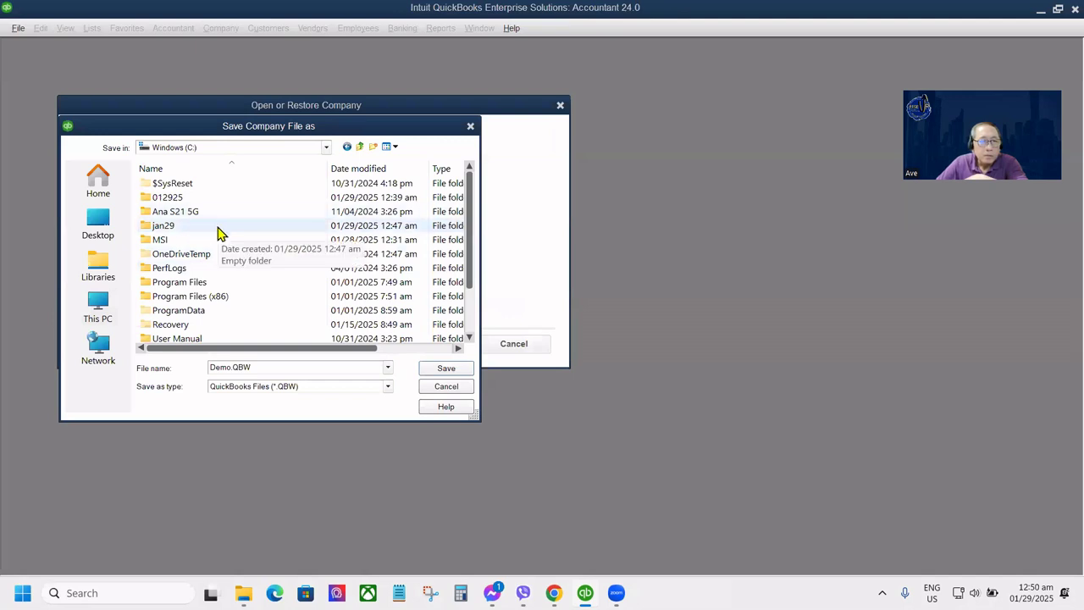
double_click(165, 227)
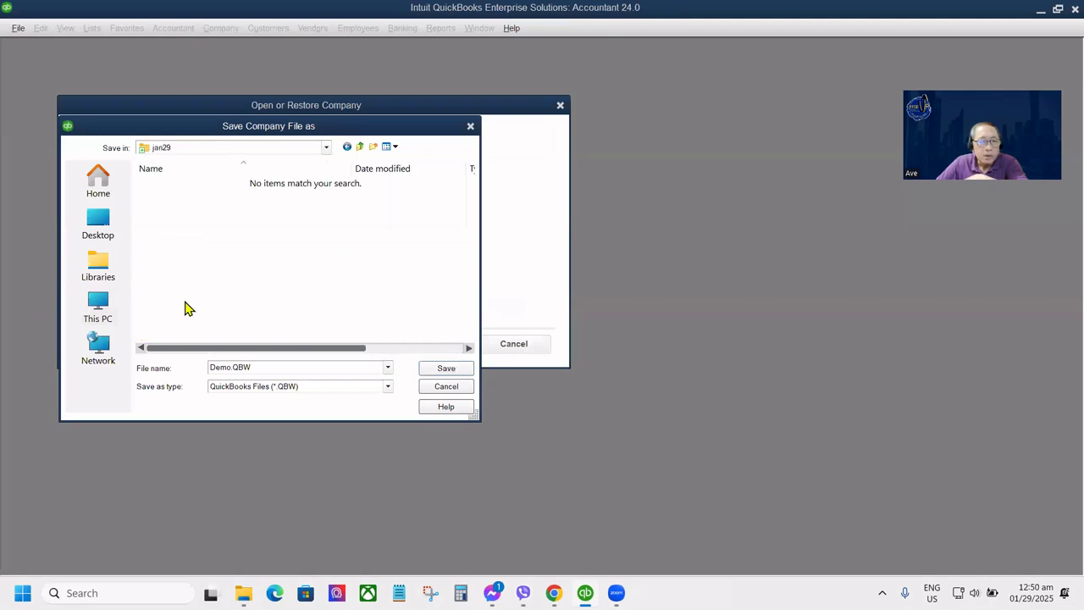
left_click(438, 367)
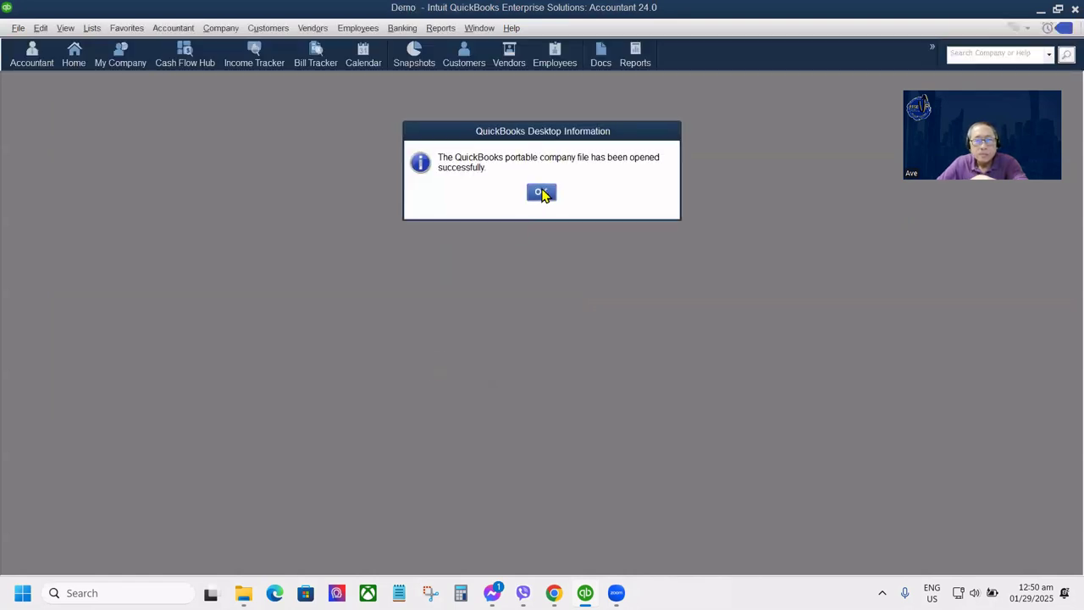
left_click(543, 194)
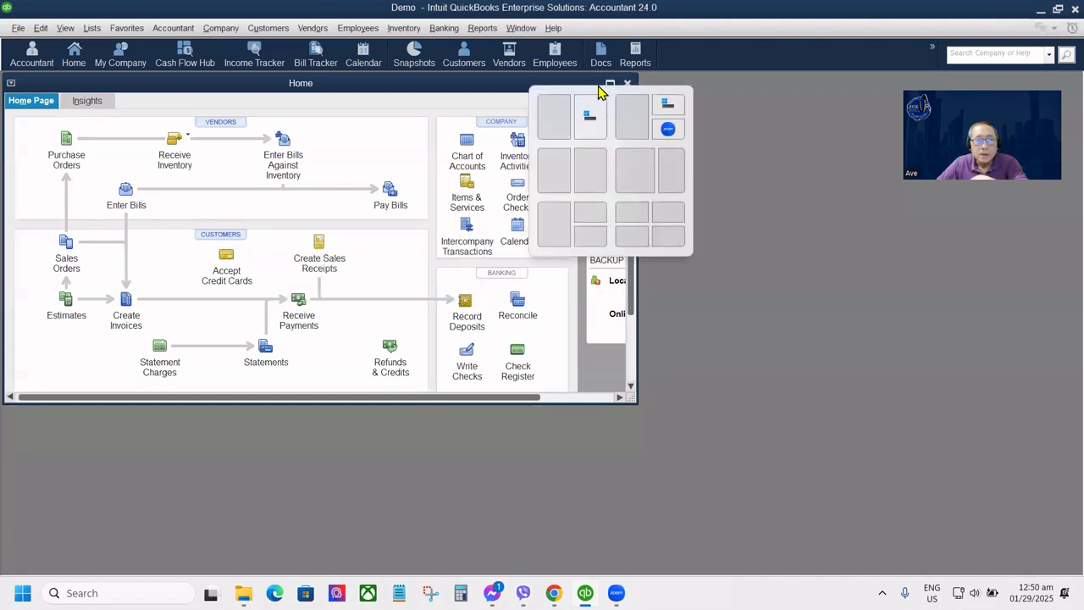
left_click(608, 84)
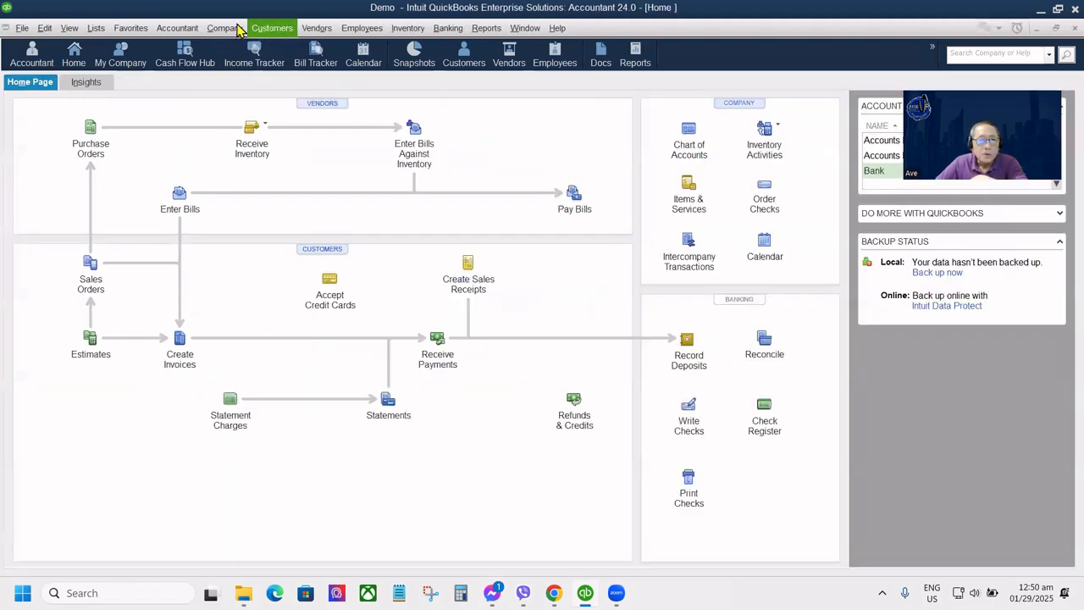
Add a new company file user with the user name User1
left_click(224, 28)
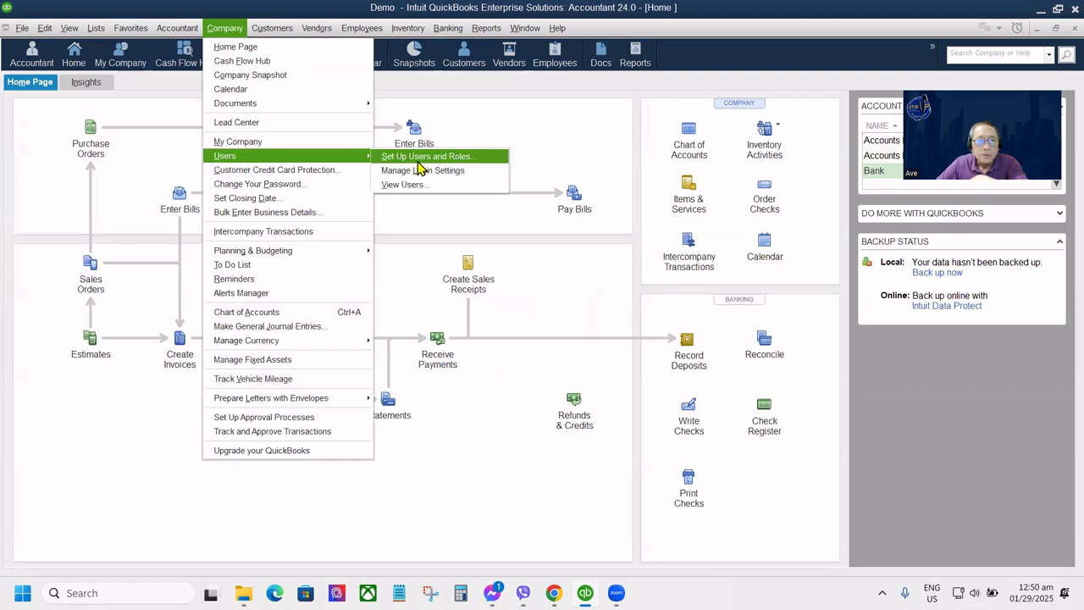
left_click(423, 153)
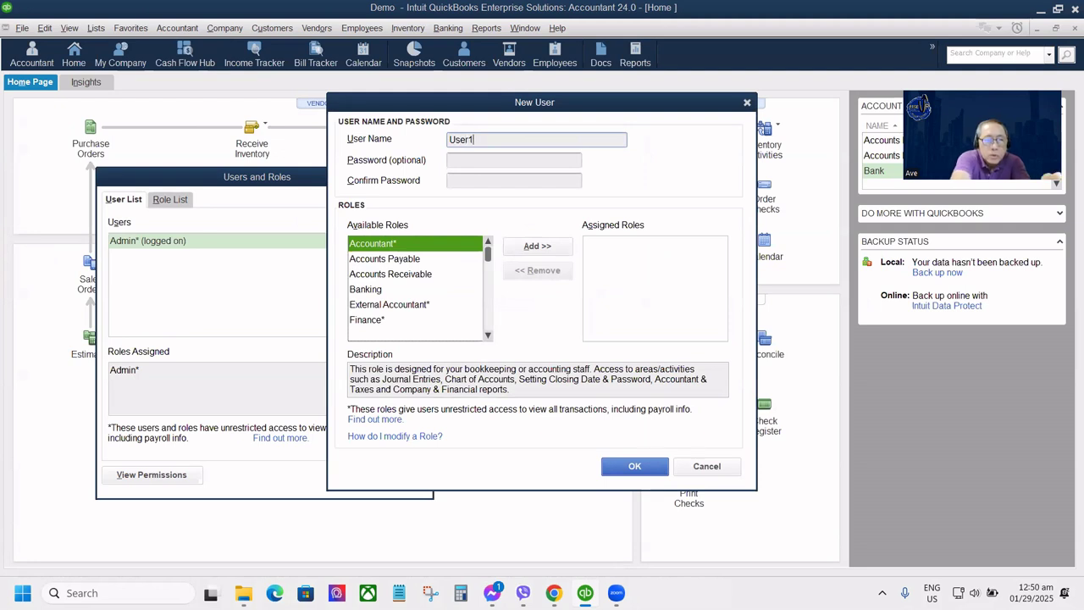
left_click(463, 159)
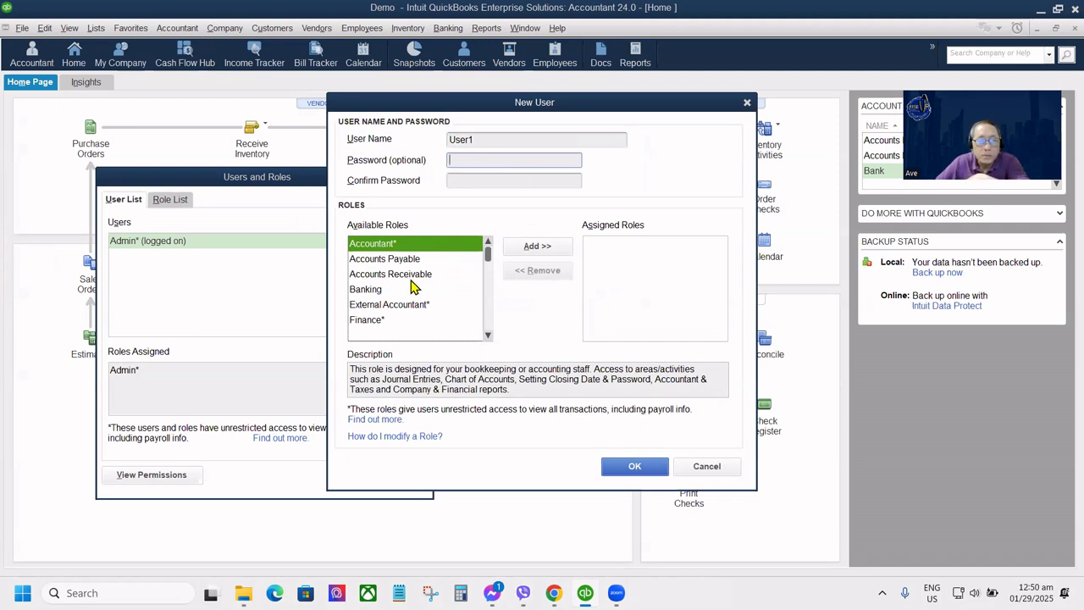
Assign the Full Access role to User1, accepting the payroll access warning and suppressing it for the future
scroll(395, 295, "down", 1)
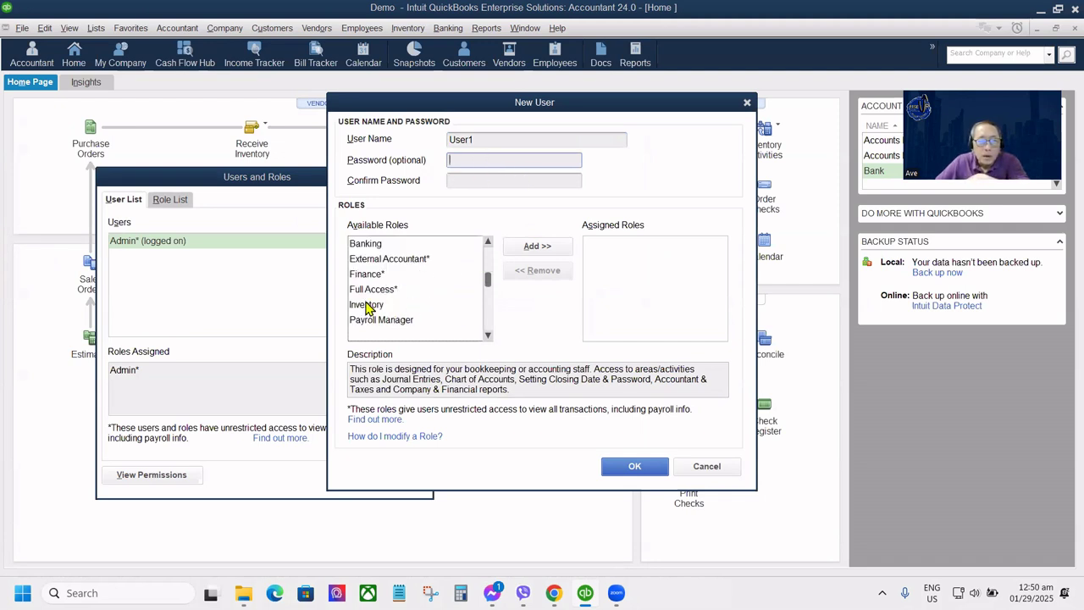
left_click(375, 290)
left_click(534, 247)
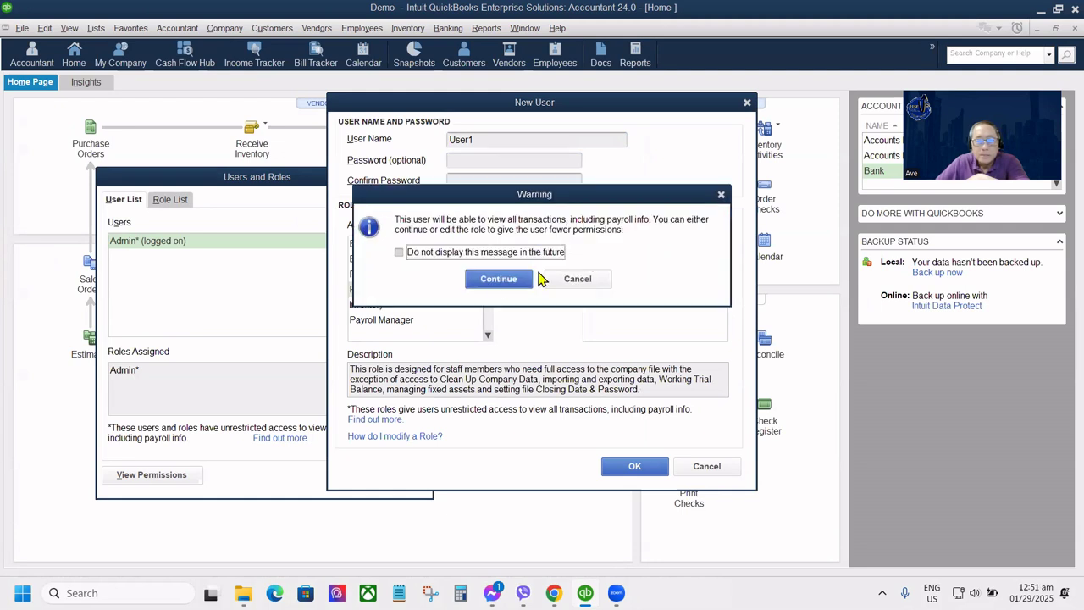
left_click(423, 253)
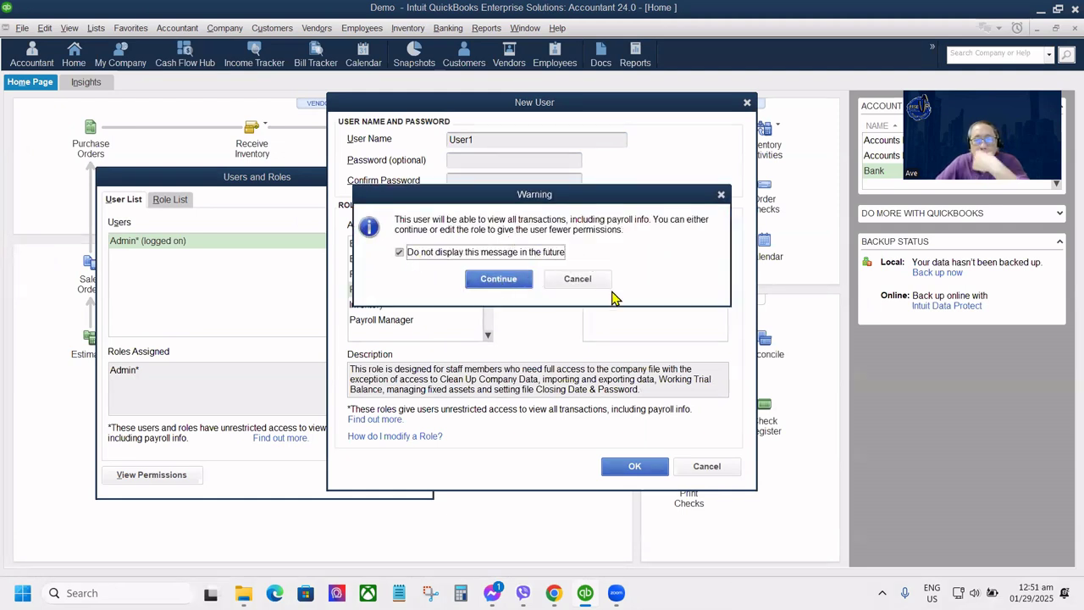
key("Return")
Save User1 without a password, suppress the missing-password reminder for the future, and close Users and Roles
left_click(631, 464)
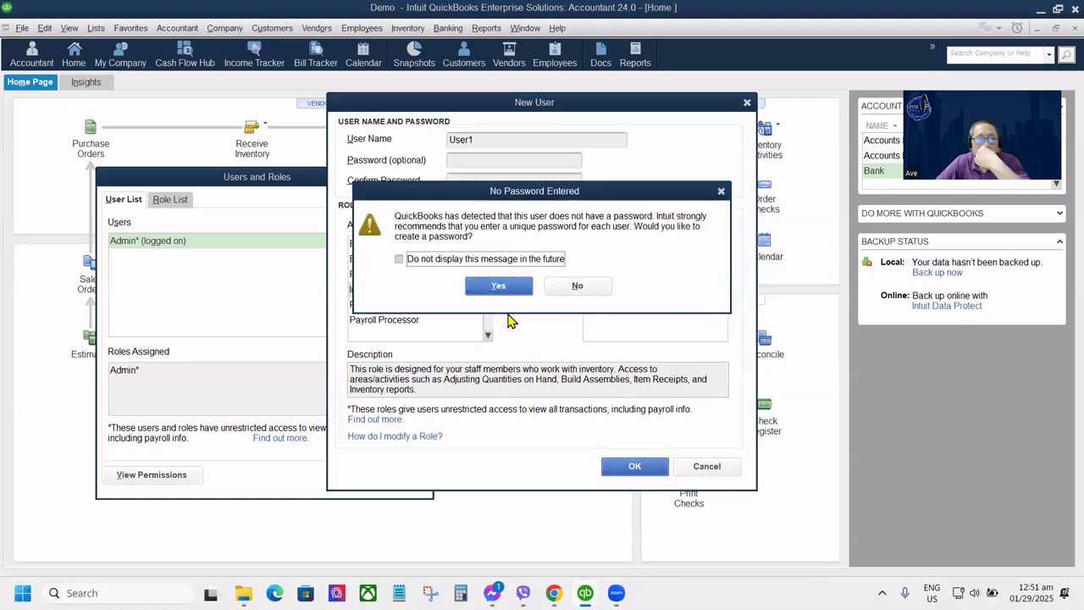
left_click(415, 259)
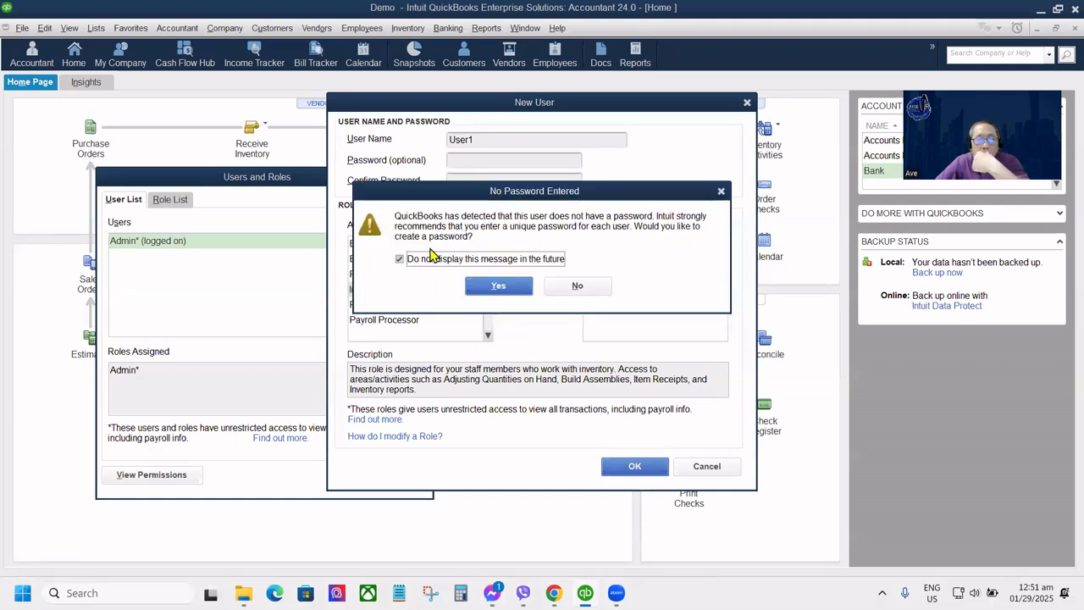
left_click(576, 287)
left_click(626, 463)
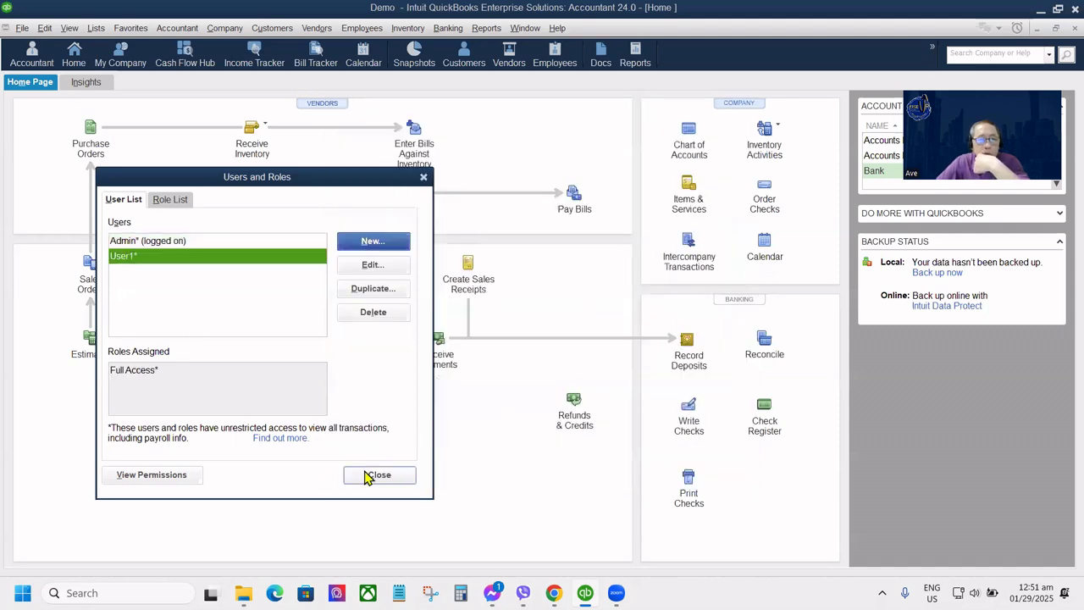
left_click(382, 476)
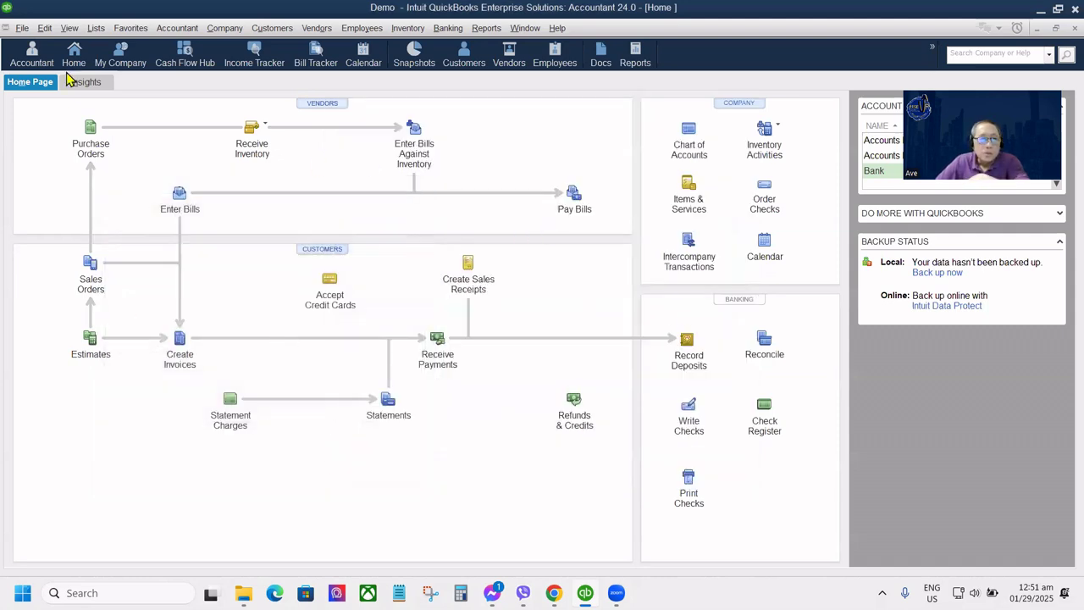
Switch the Demo company file to multi-user mode
left_click(23, 29)
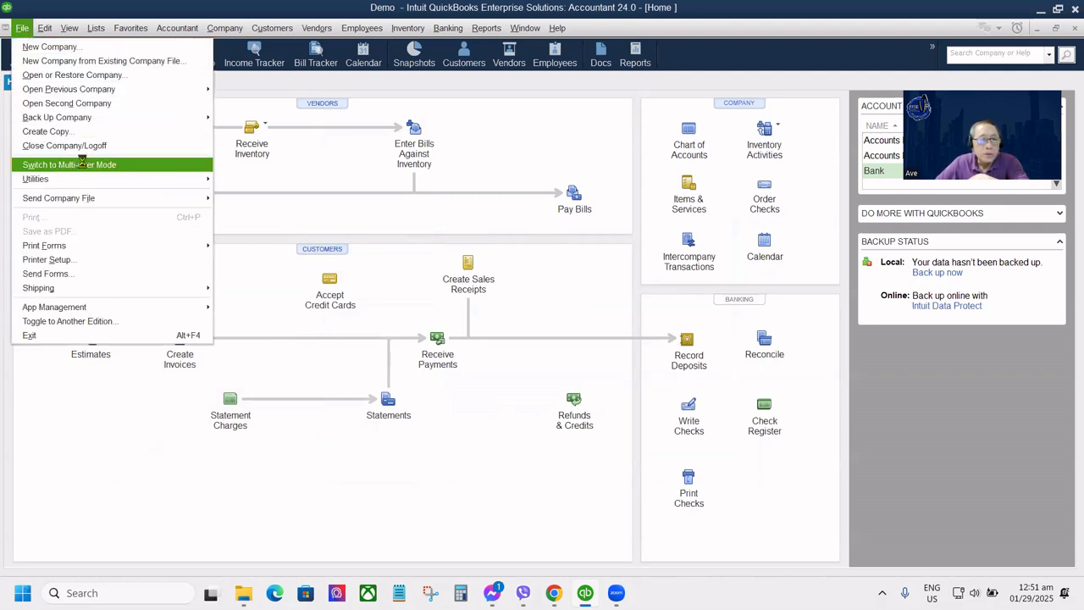
left_click(82, 163)
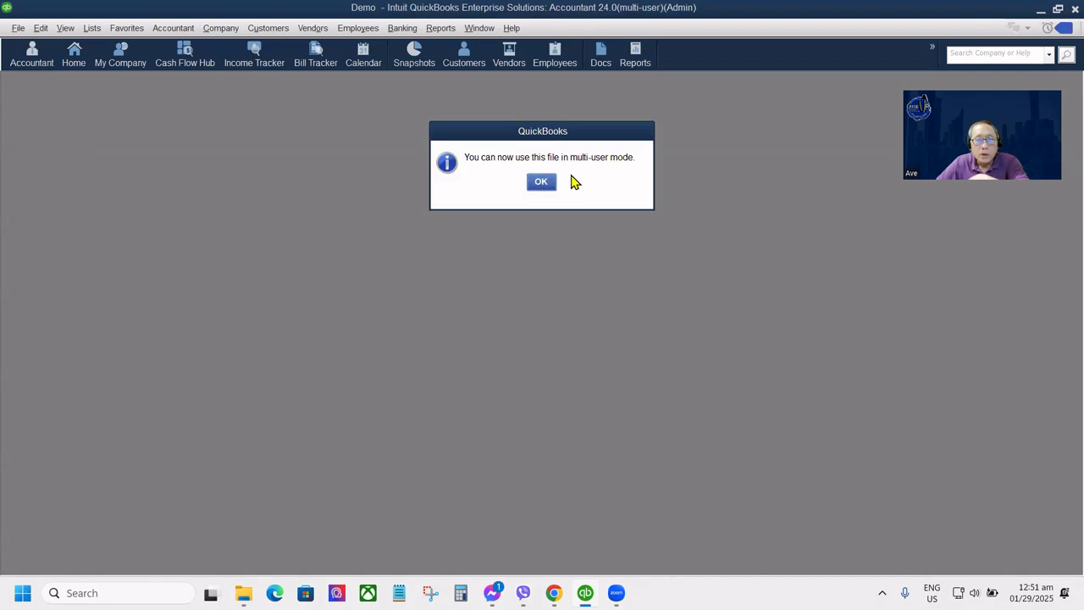
left_click(542, 184)
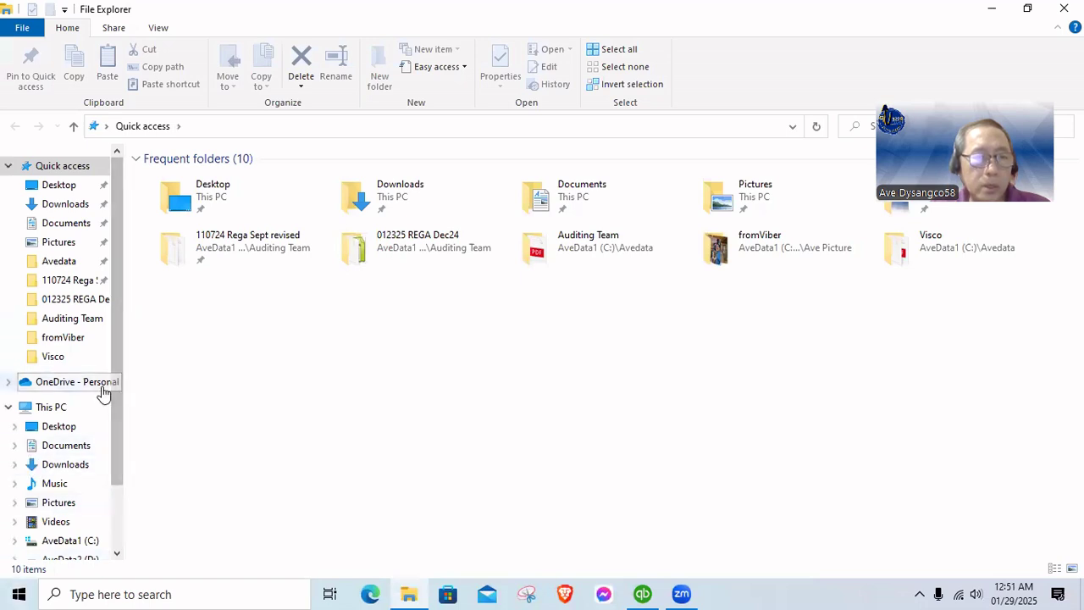
On the second computer, map network drive Y: to the folder \\msi\jan29 from File Explorer
scroll(112, 449, "down", 3)
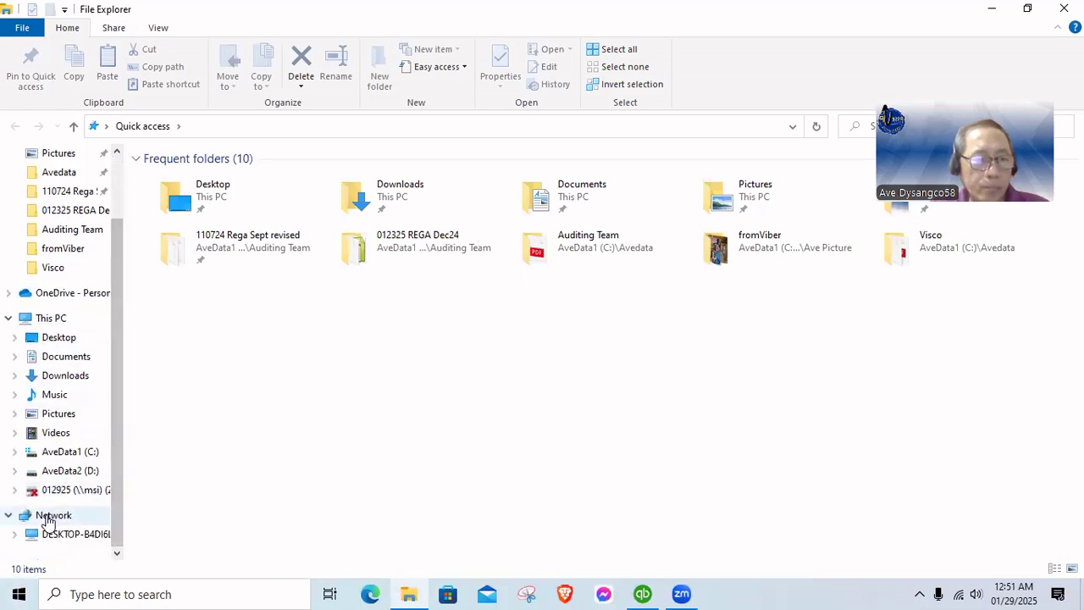
left_click(49, 516)
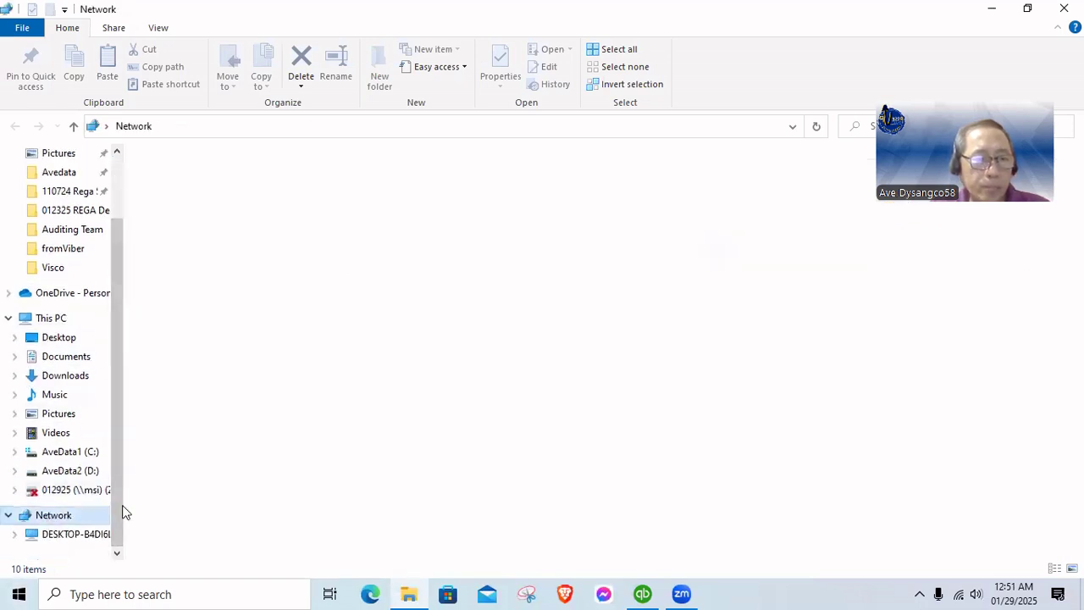
right_click(51, 518)
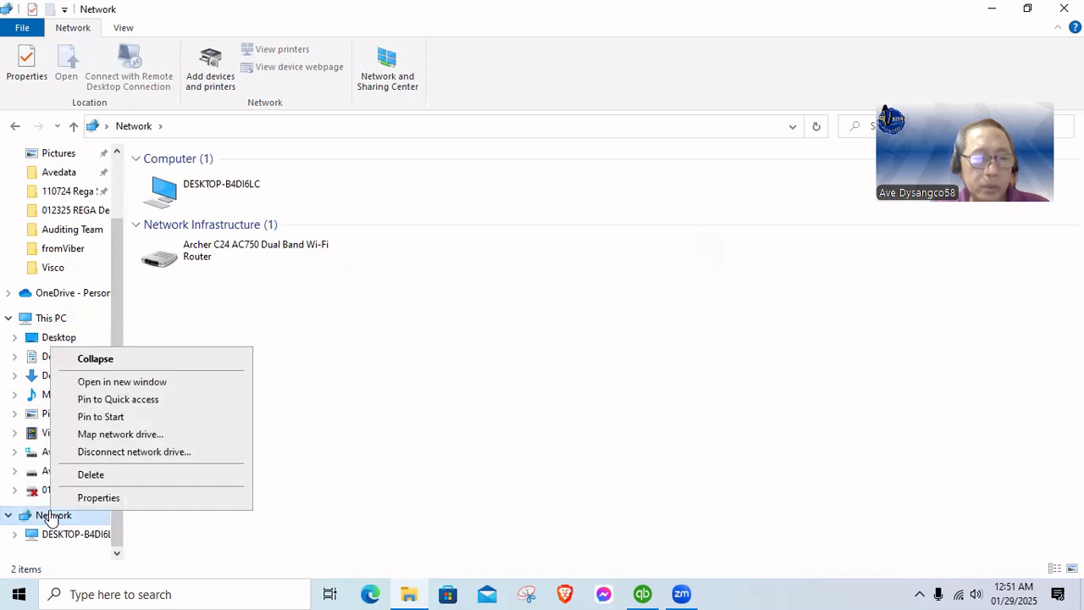
left_click(123, 434)
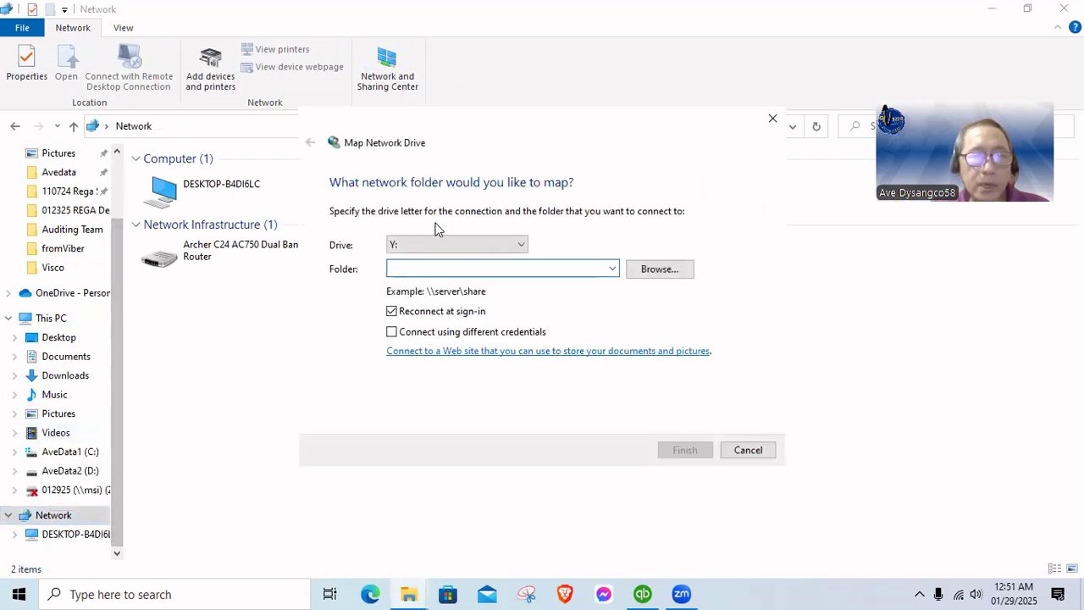
left_click(405, 252)
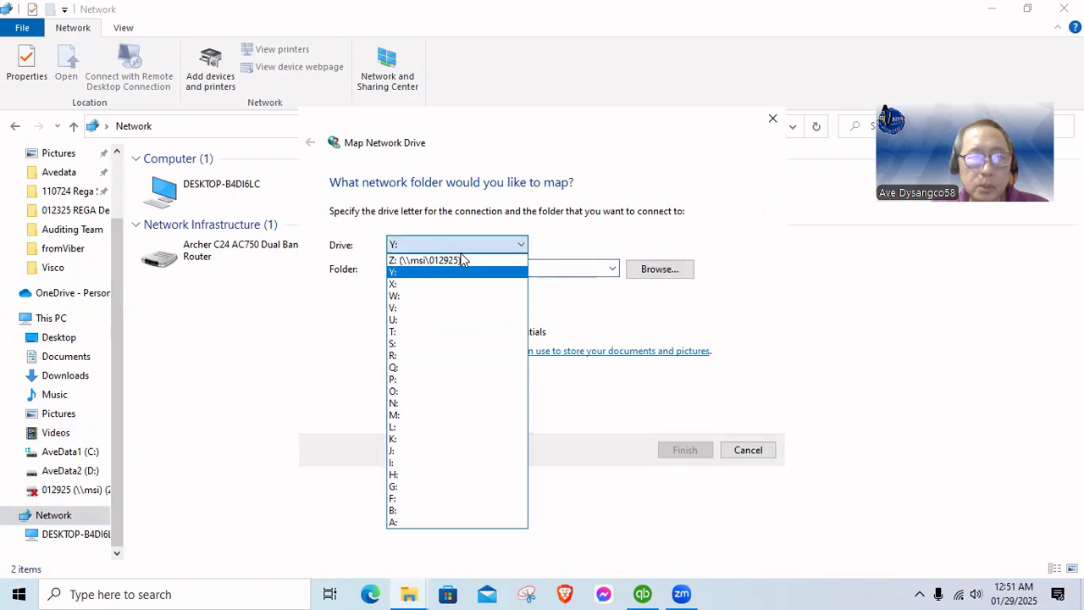
left_click(415, 275)
left_click(408, 267)
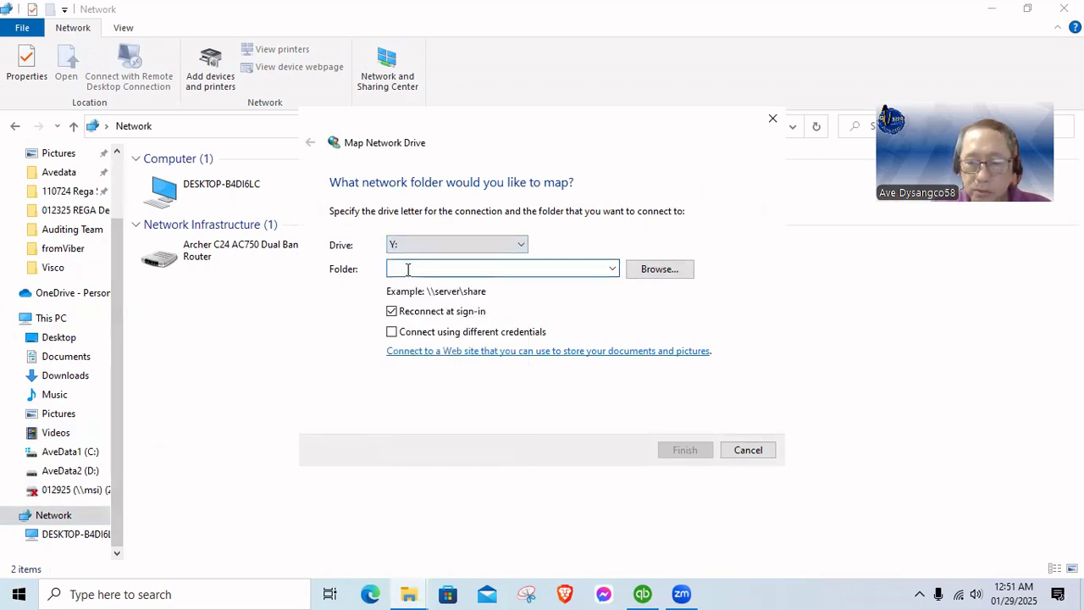
type("\\\\msi\\jan29")
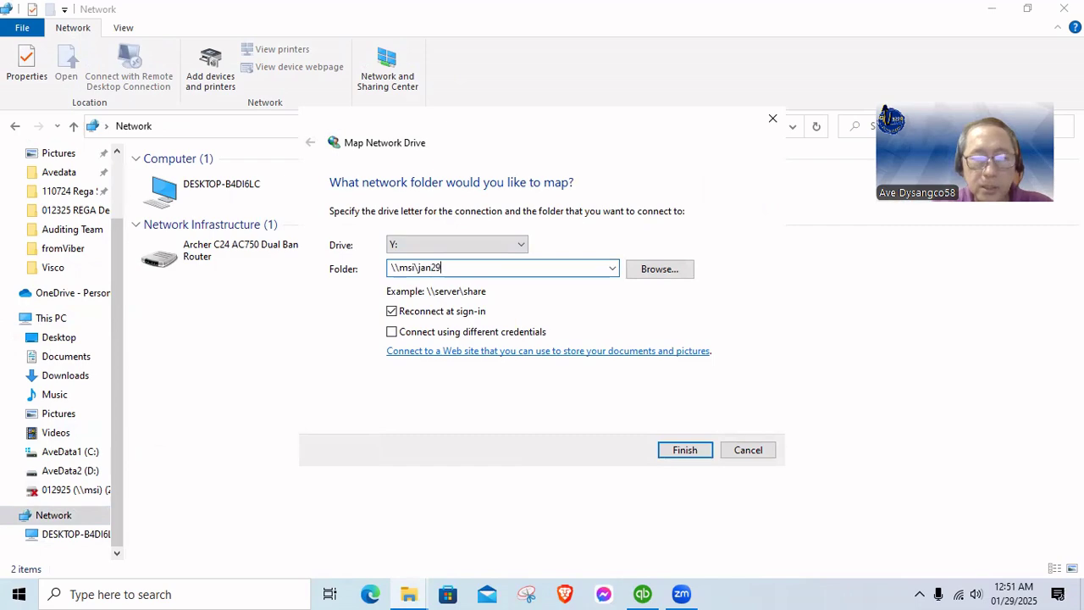
left_click(683, 453)
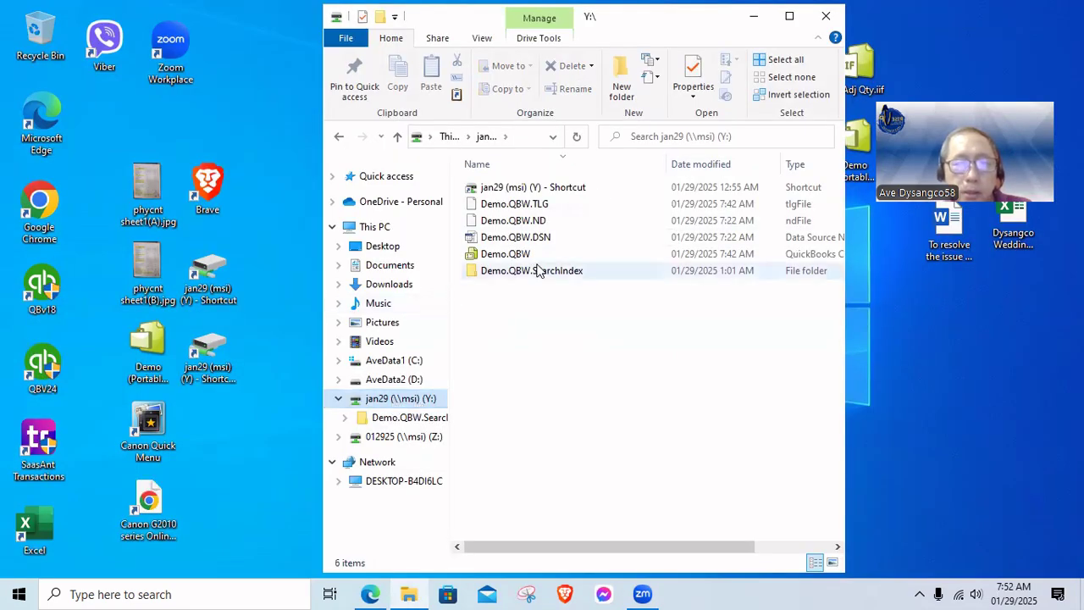
Find the Windows virus and threat protection settings, check real-time protection, and close Windows Security
left_click(156, 593)
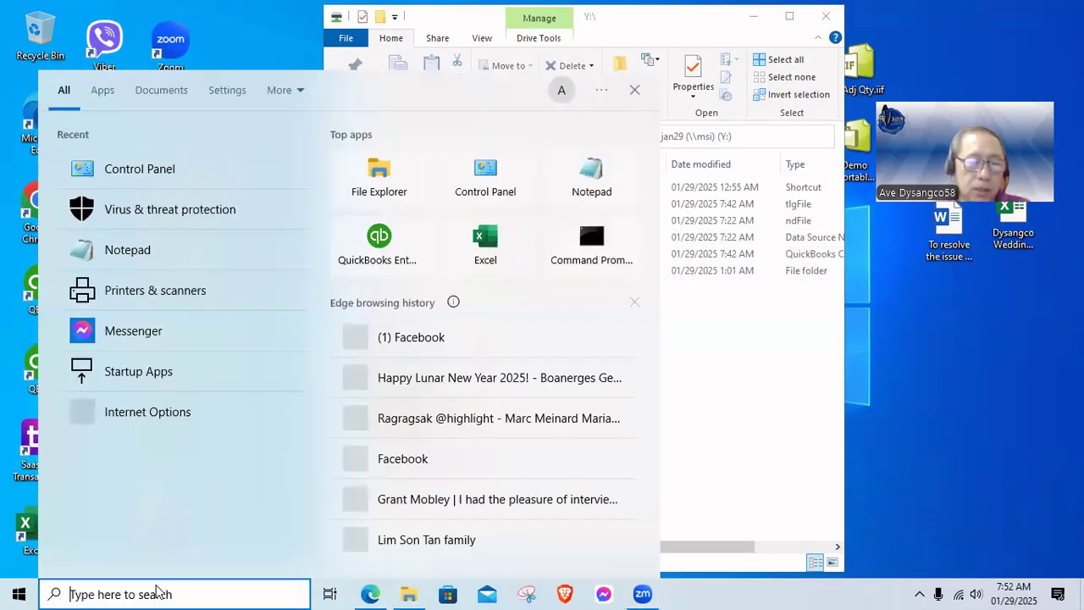
type("virus")
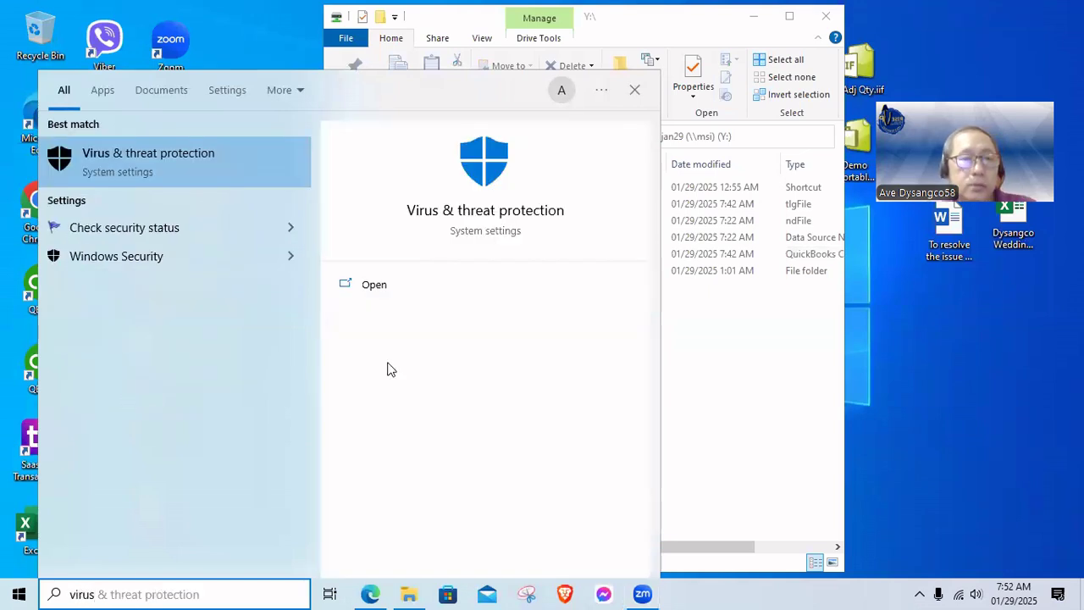
left_click(196, 160)
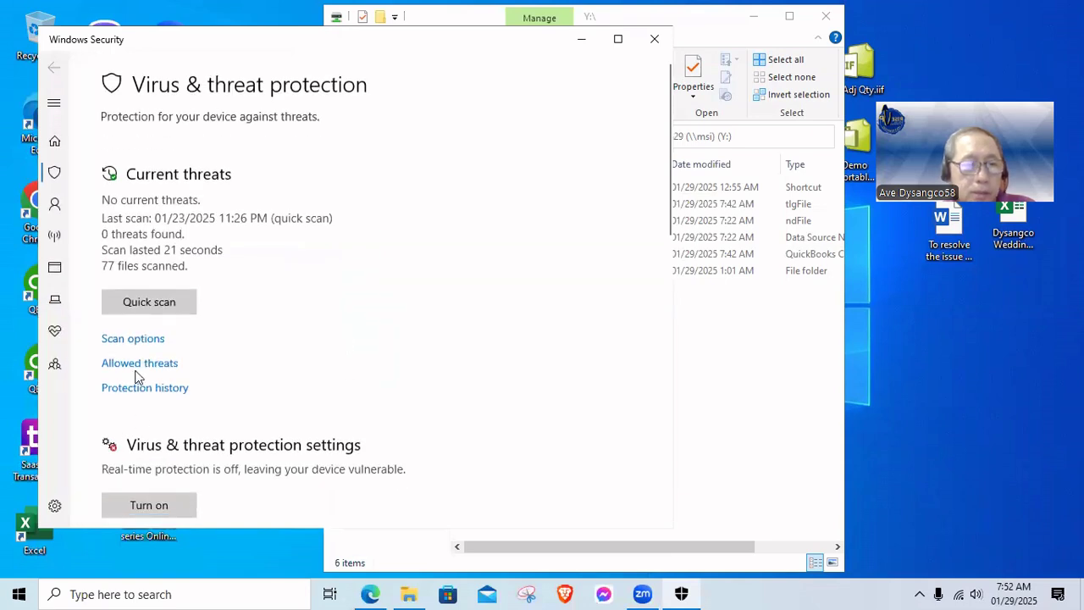
scroll(156, 415, "down", 3)
left_click(146, 398)
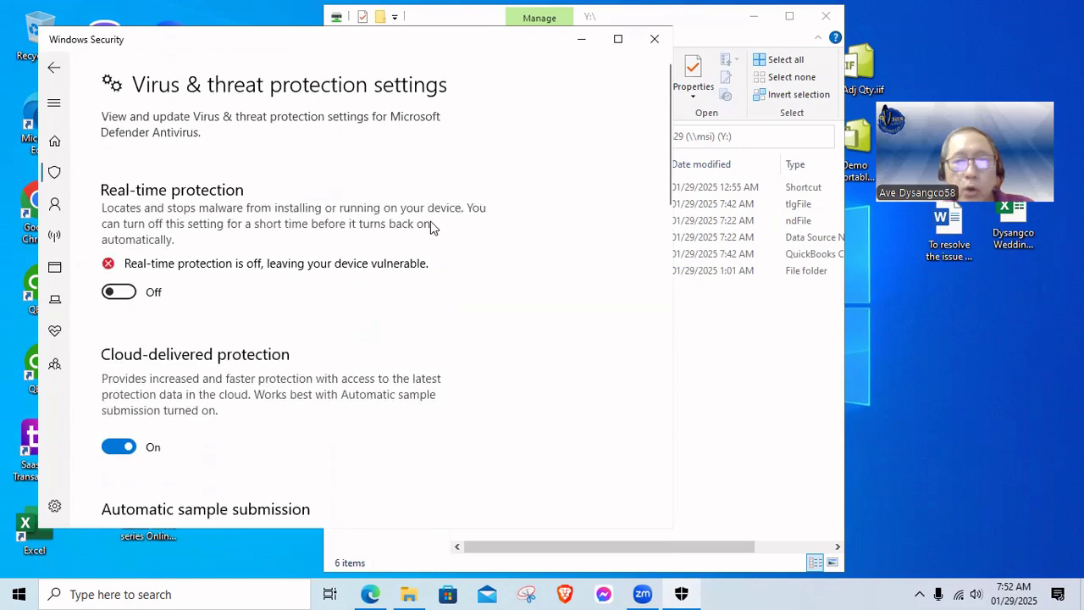
left_click(653, 39)
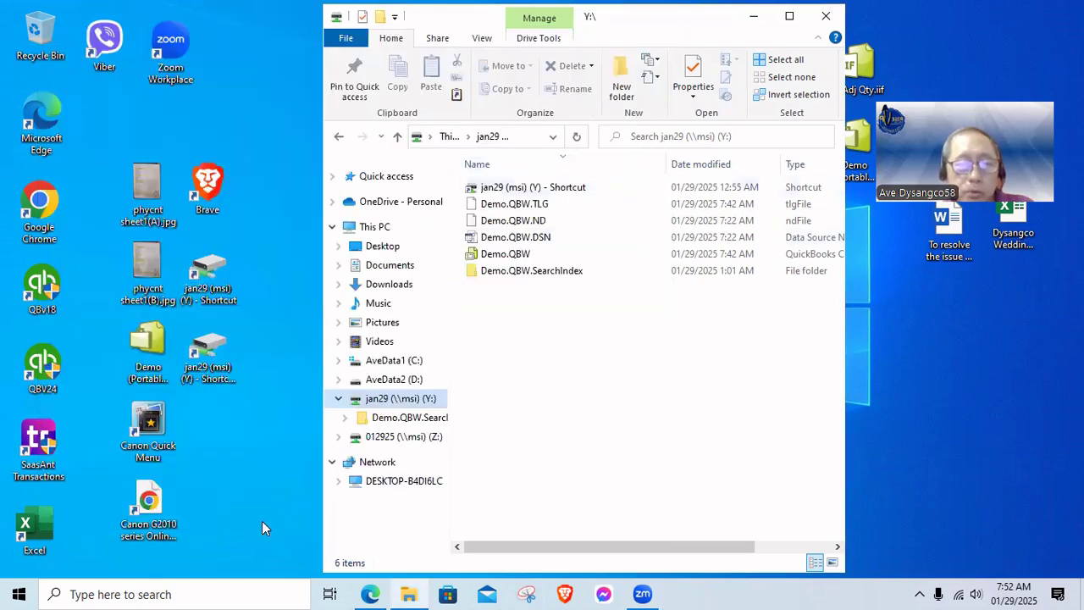
Check the Windows Defender Firewall on/off settings for private and public networks in Control Panel, and close the window
left_click(183, 592)
type("control")
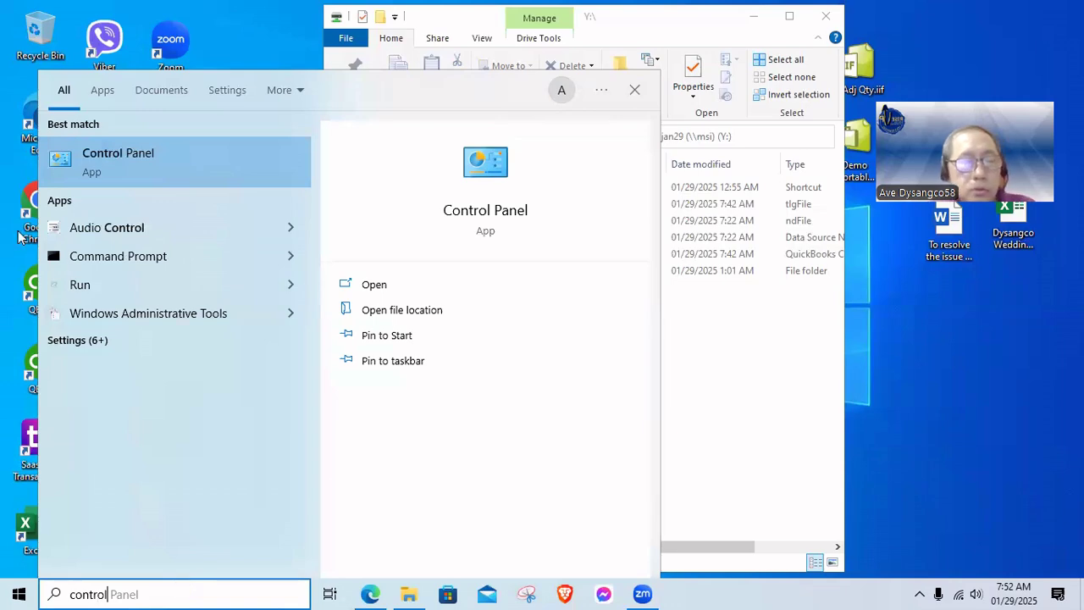
left_click(188, 170)
scroll(381, 450, "down", 1)
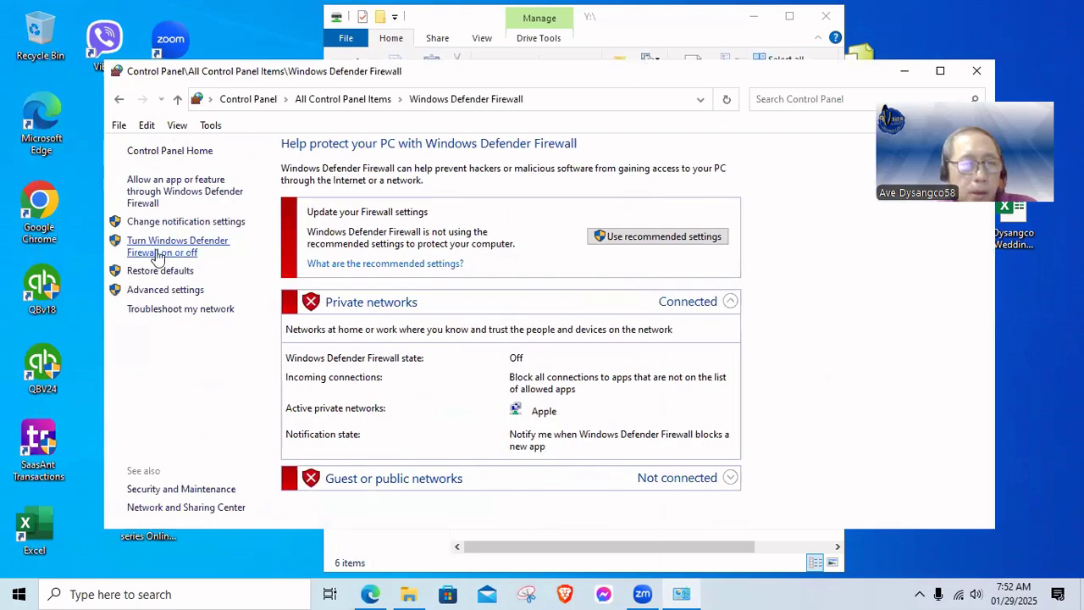
left_click(158, 254)
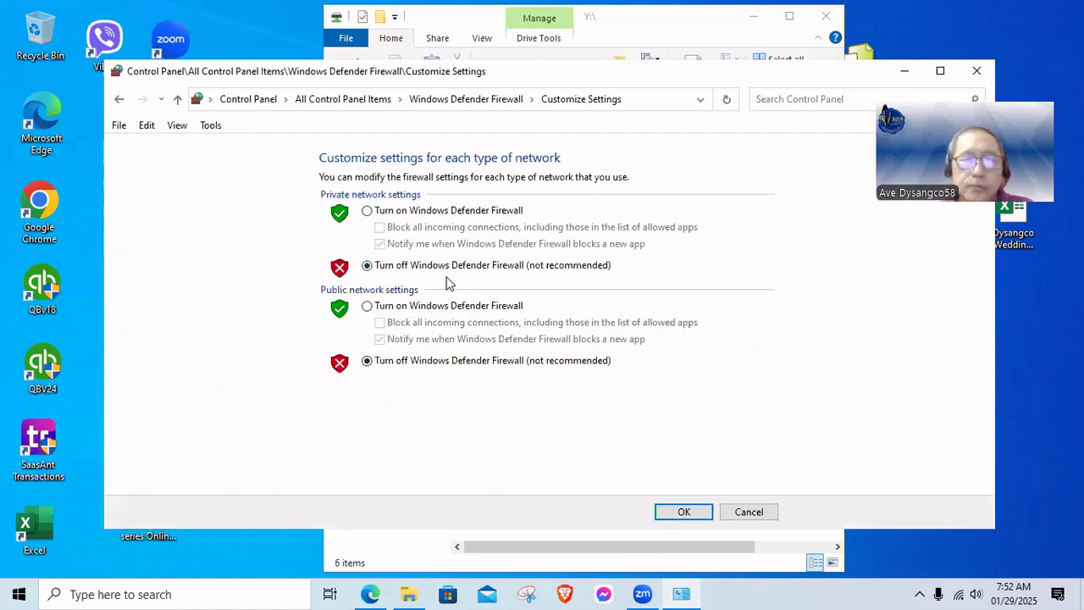
left_click(680, 511)
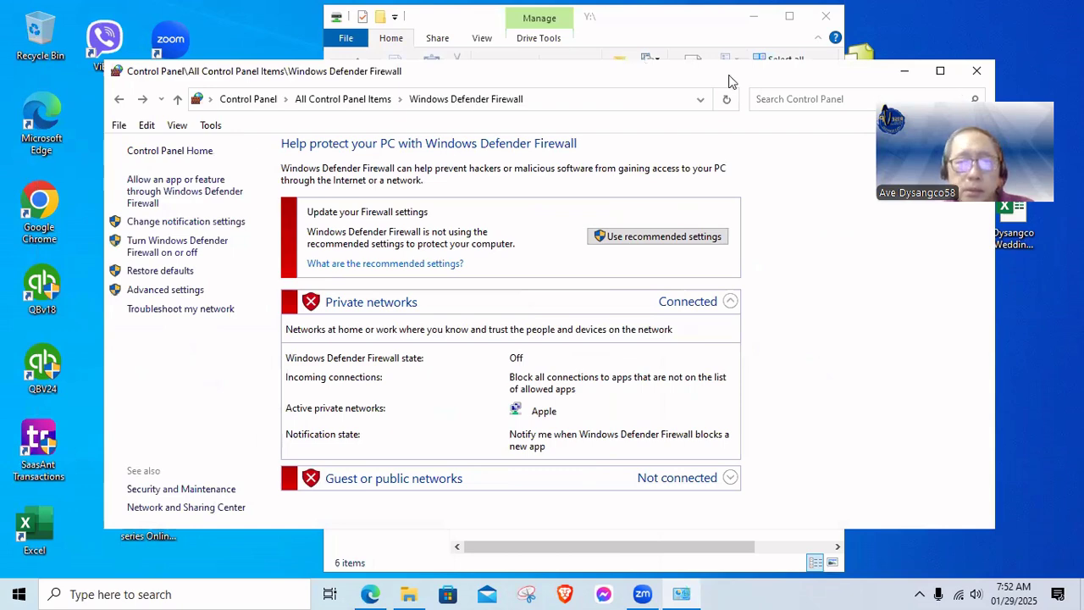
key("alt+F4")
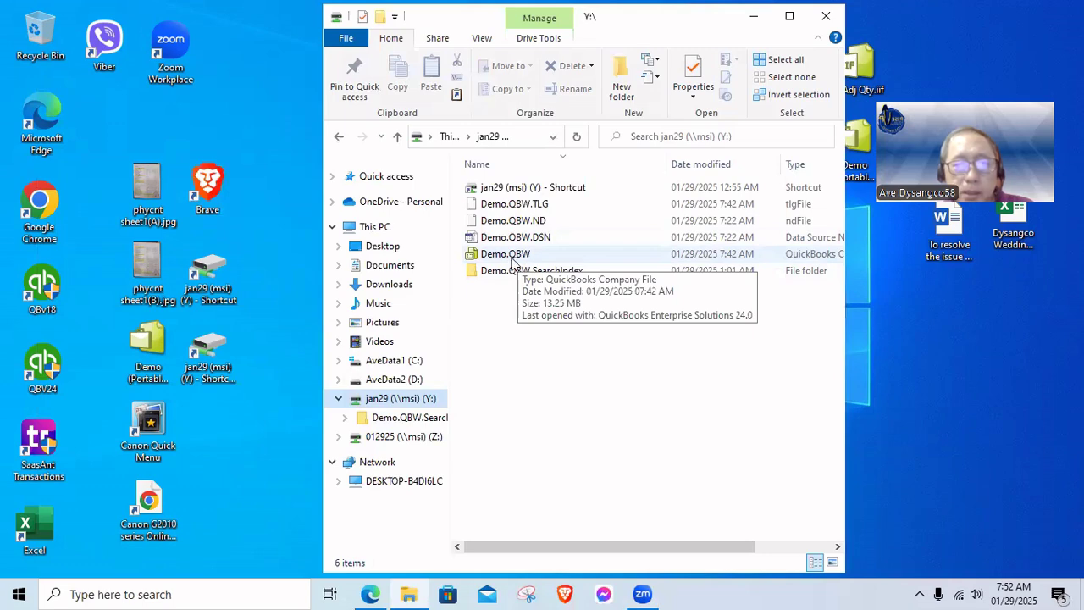
Open Demo.QBW from mapped drive Y: and decline the Internet security level changes
double_click(495, 254)
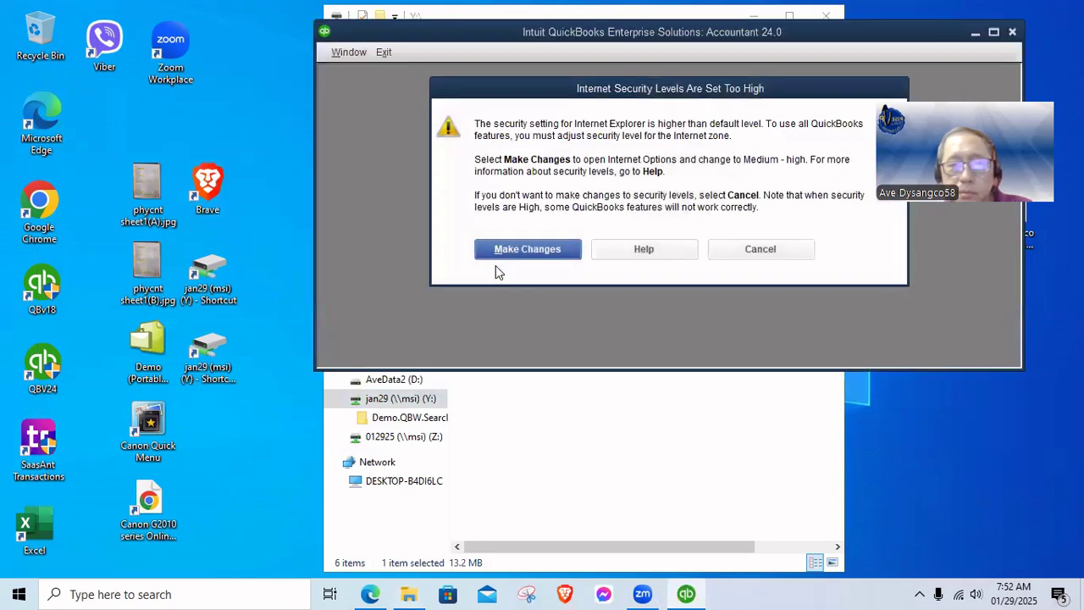
left_click(764, 251)
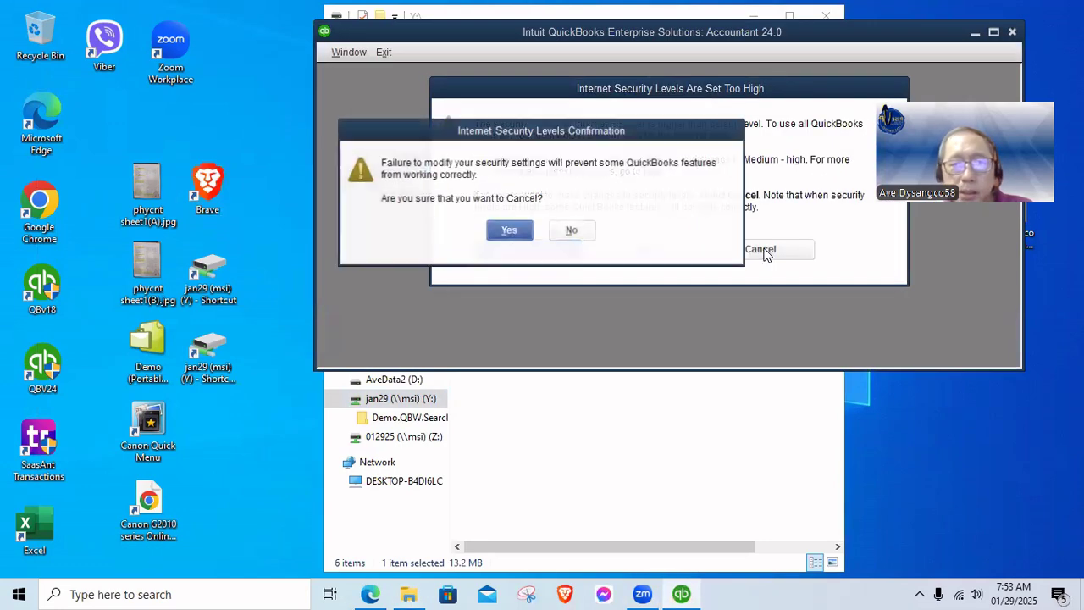
left_click(508, 231)
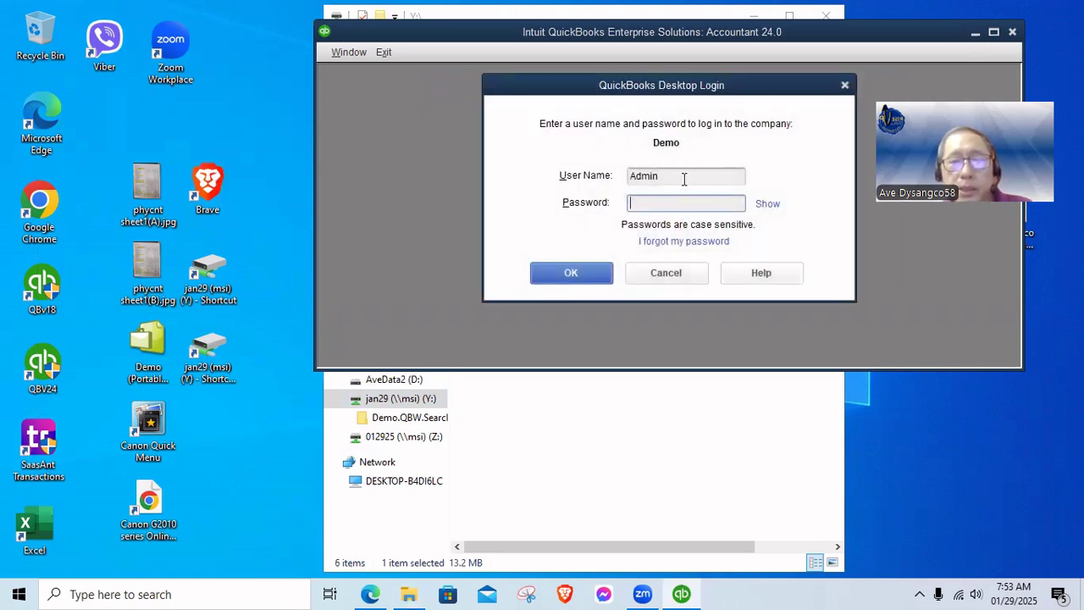
Log in to the Demo company file as User1 without a password and acknowledge the multi-user mode notice
key("shift+Tab")
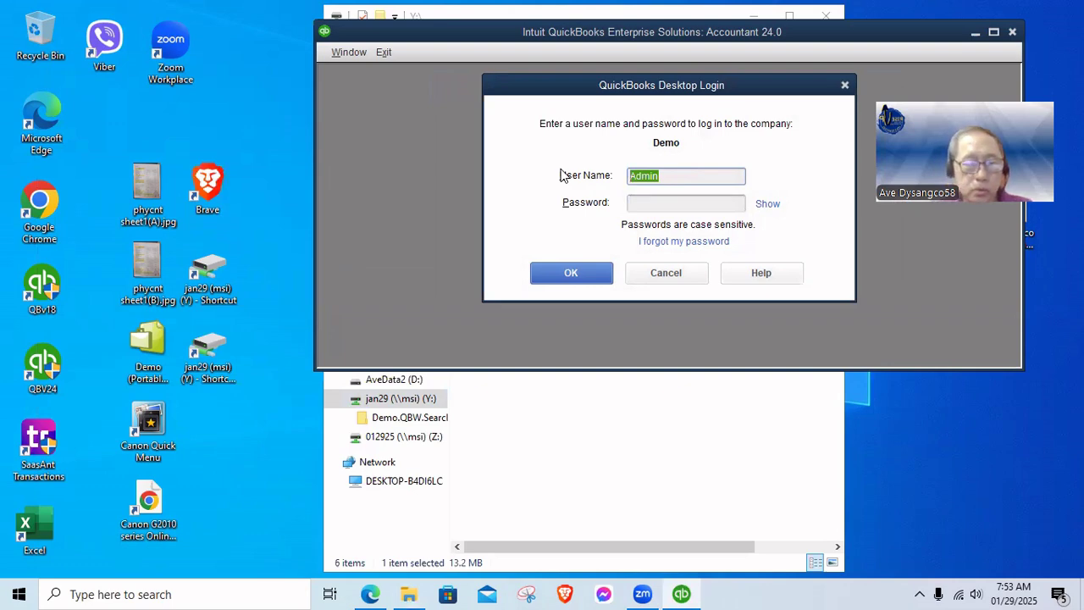
type("User1")
left_click(585, 272)
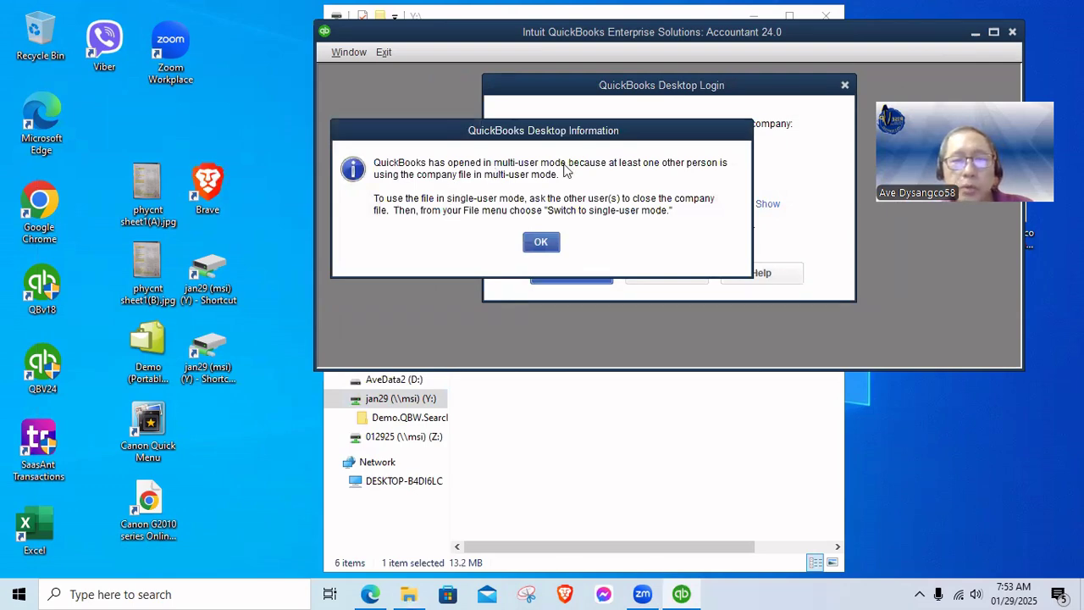
left_click(542, 244)
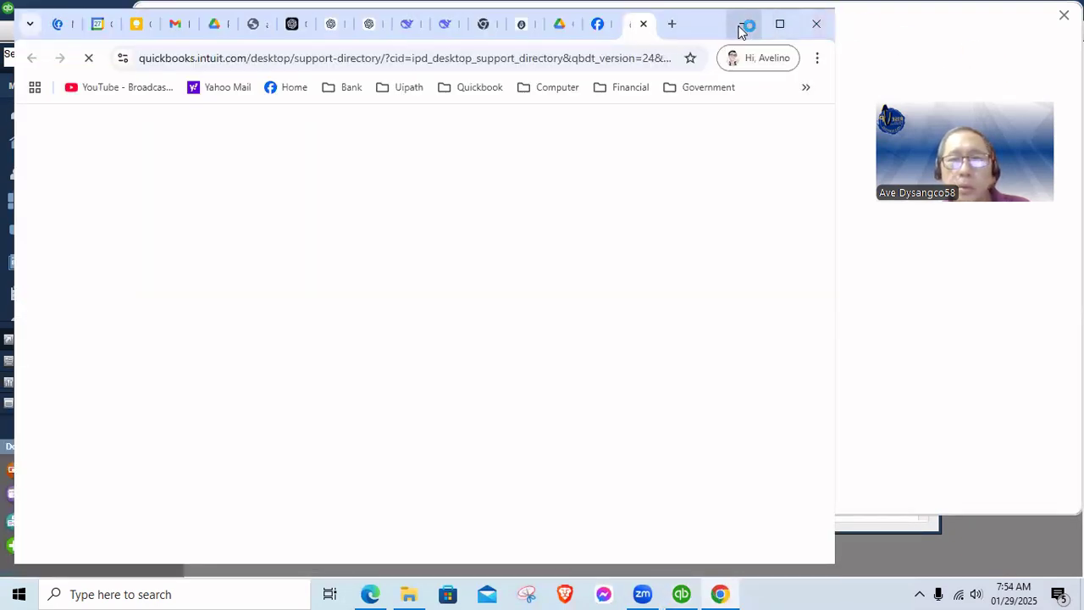
Minimize the browser window, dismiss the Discovery Hub and release offer, and maximize the Home window
left_click(741, 32)
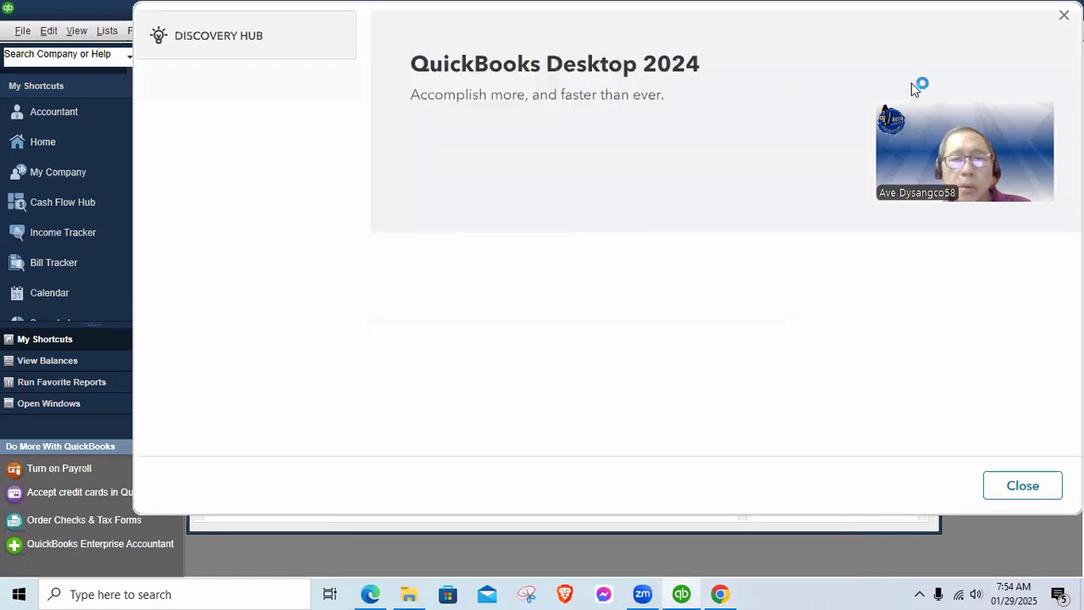
left_click(1022, 486)
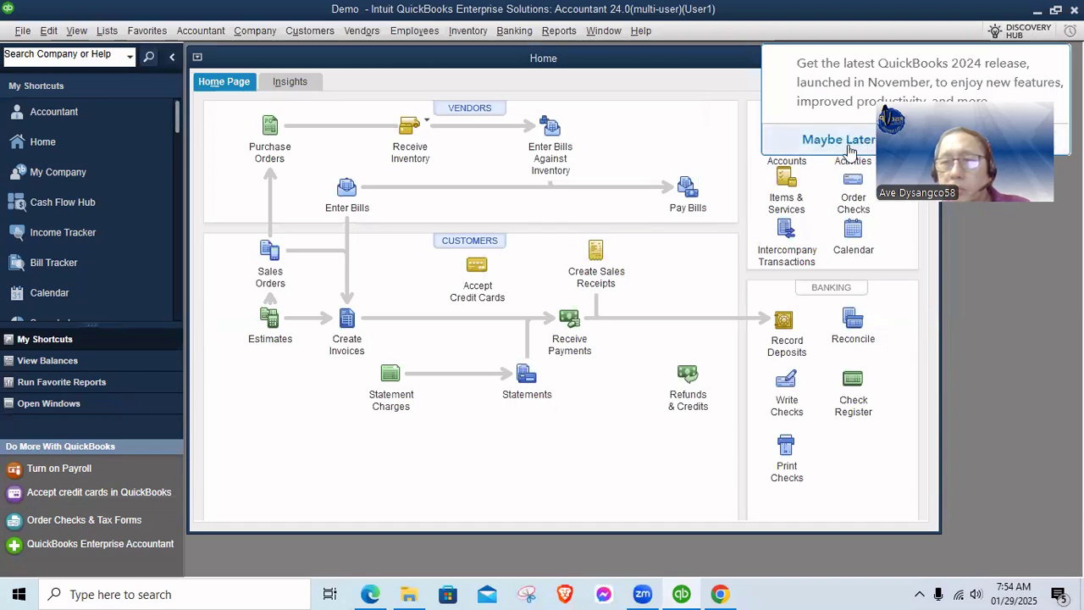
left_click(817, 140)
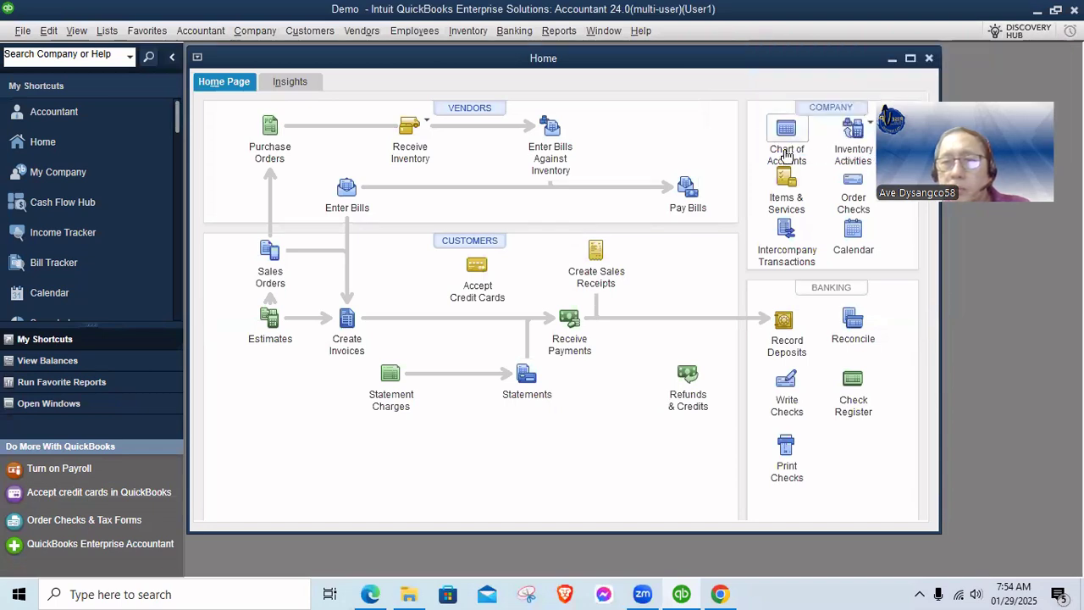
left_click(911, 60)
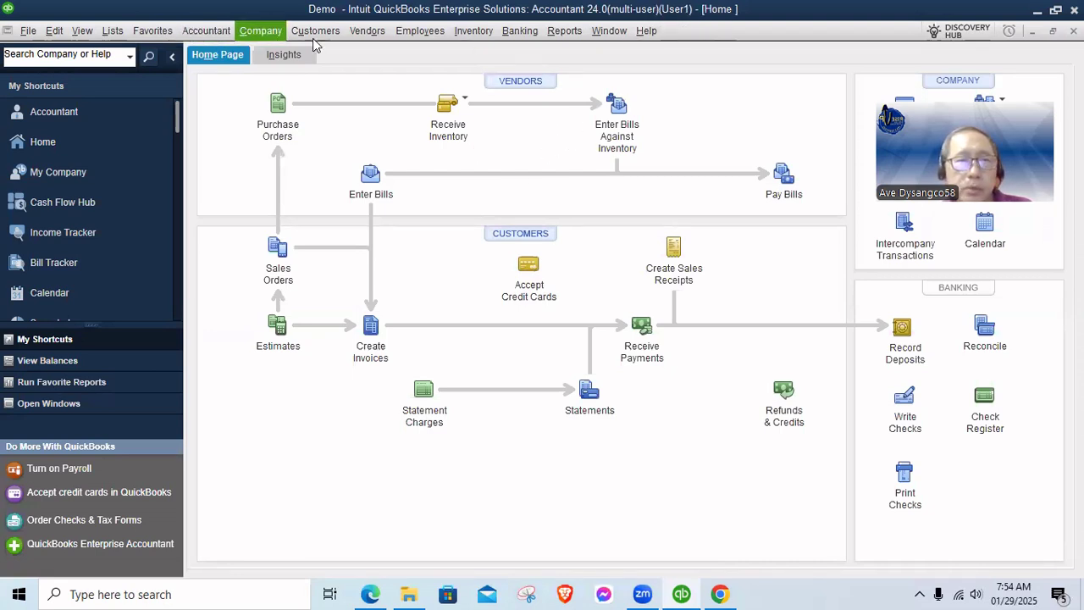
View the company's user list to check who is logged on, and close it
left_click(262, 30)
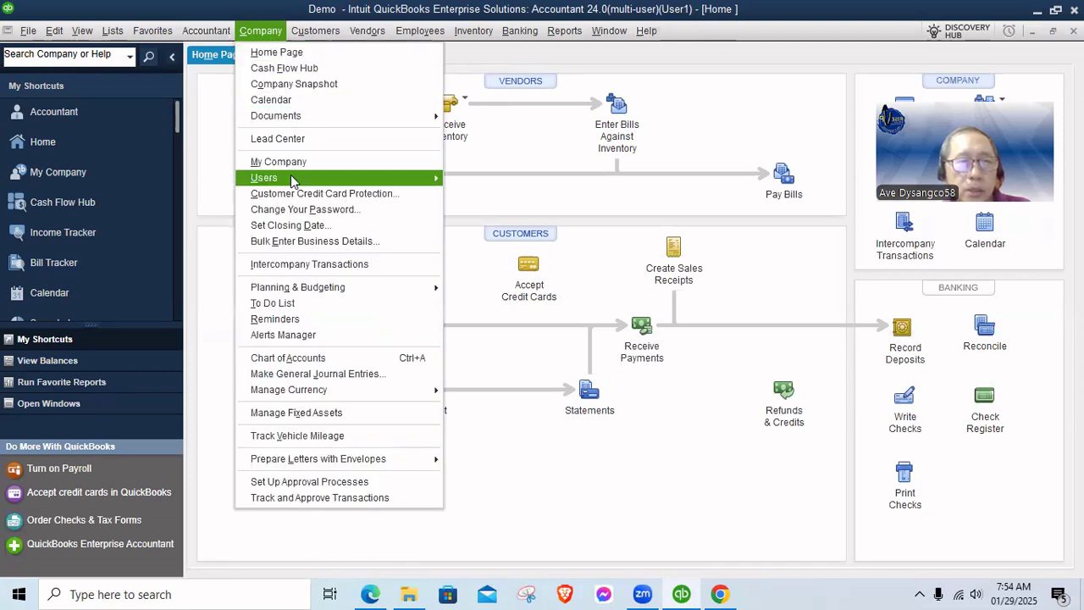
left_click(487, 217)
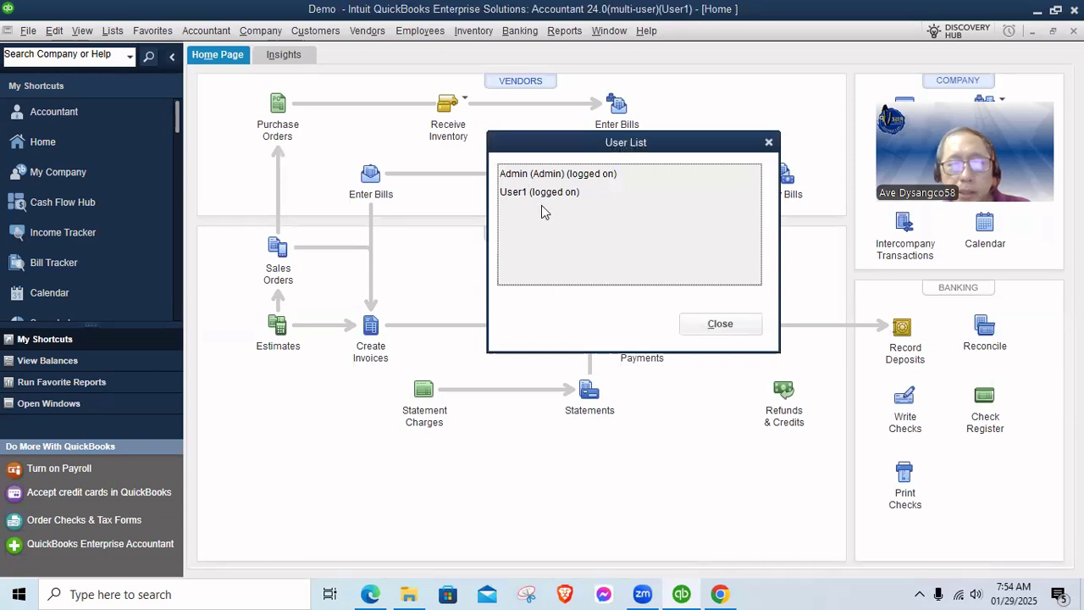
left_click(704, 325)
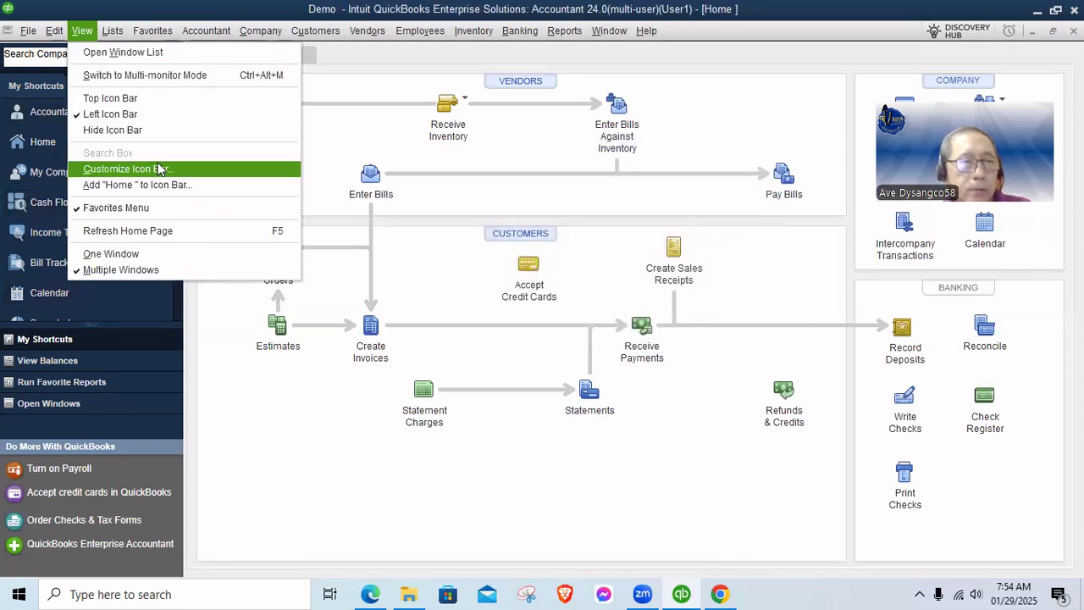
Switch the layout to the top icon bar and expand its overflow items
left_click(129, 98)
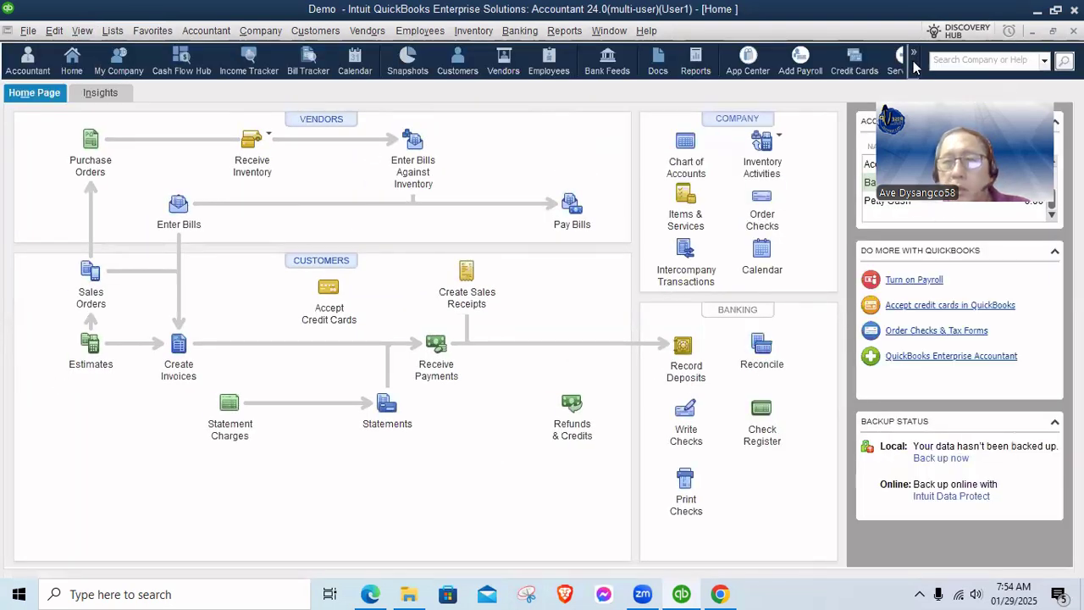
left_click(913, 56)
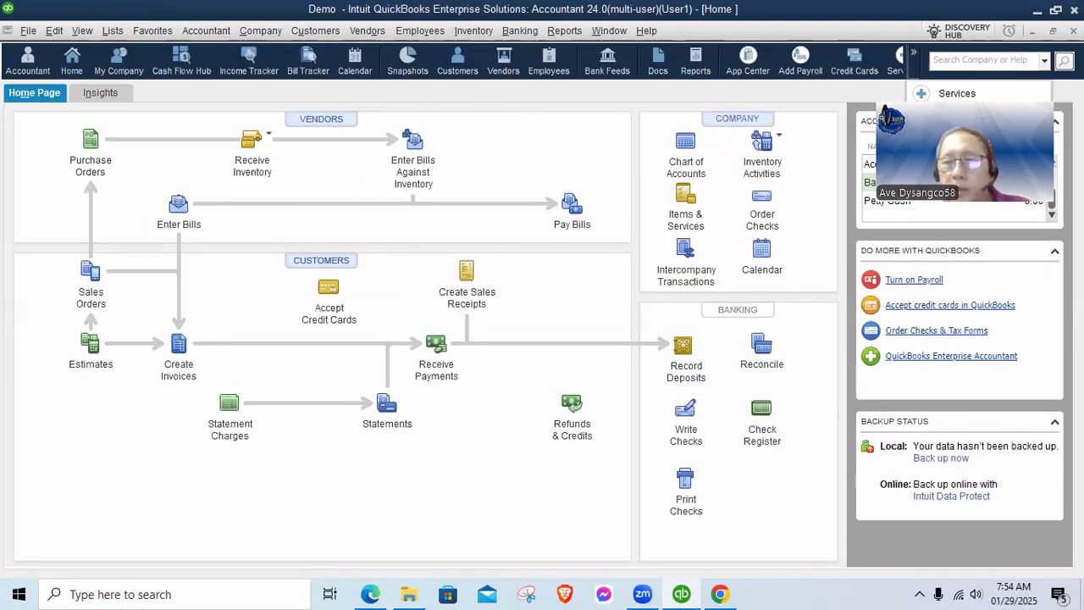